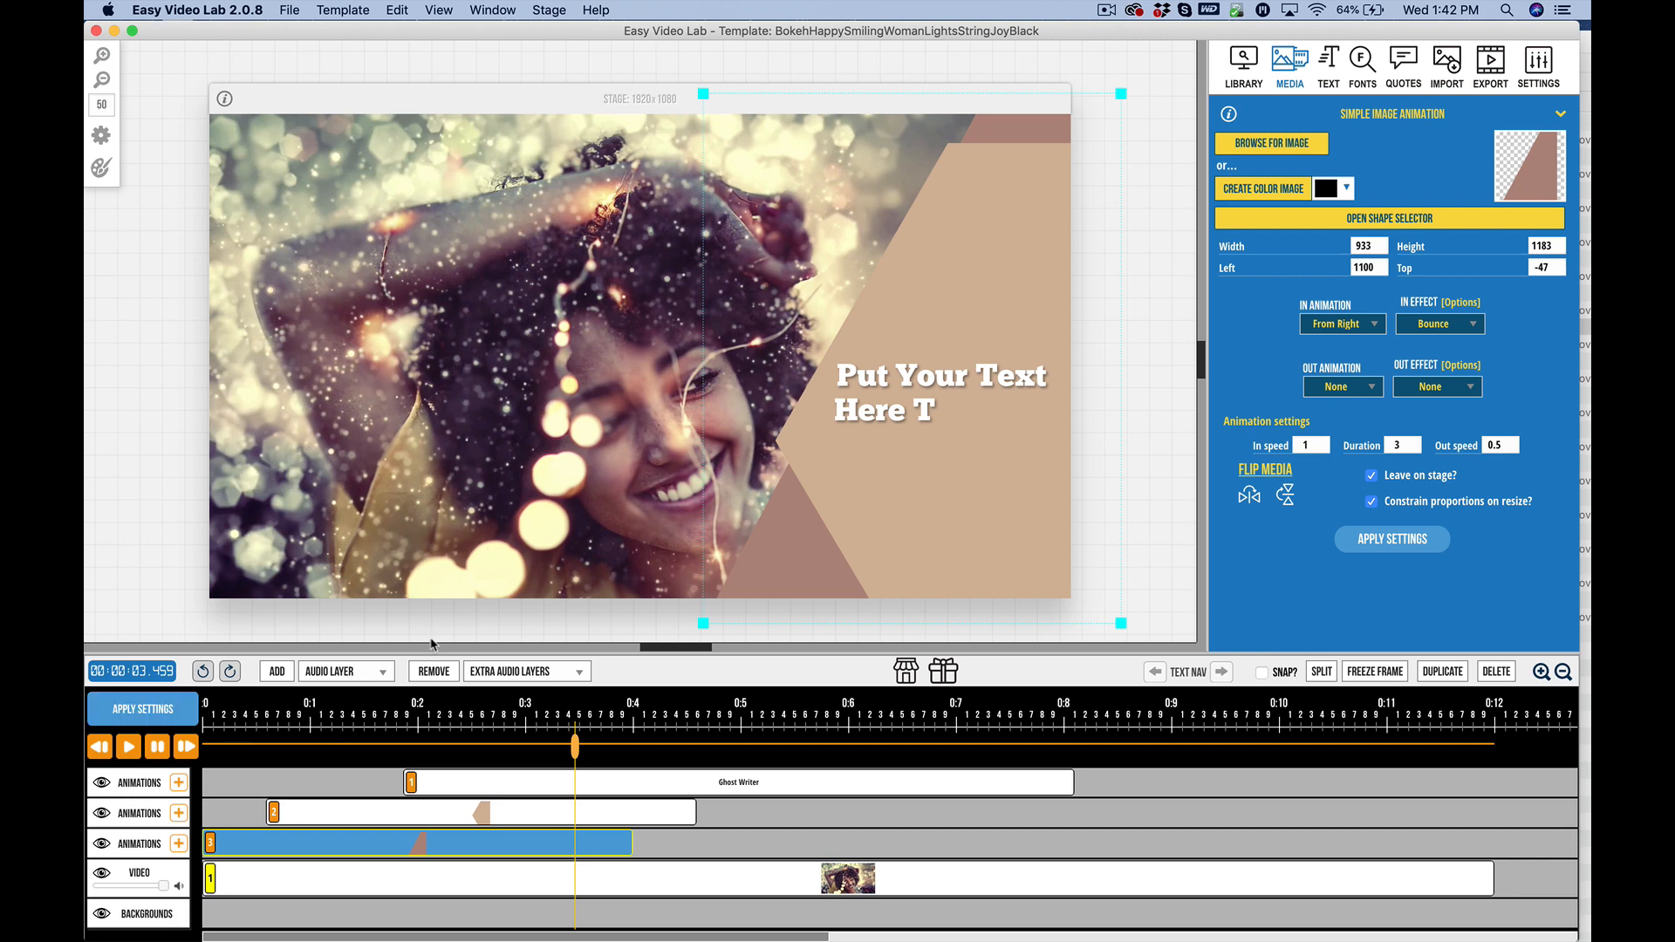
Step: Enlarge the timeline area slightly and add an audio layer to the template
{"action": "left_click_drag", "start_coordinate": [430, 639], "coordinate": [423, 617]}
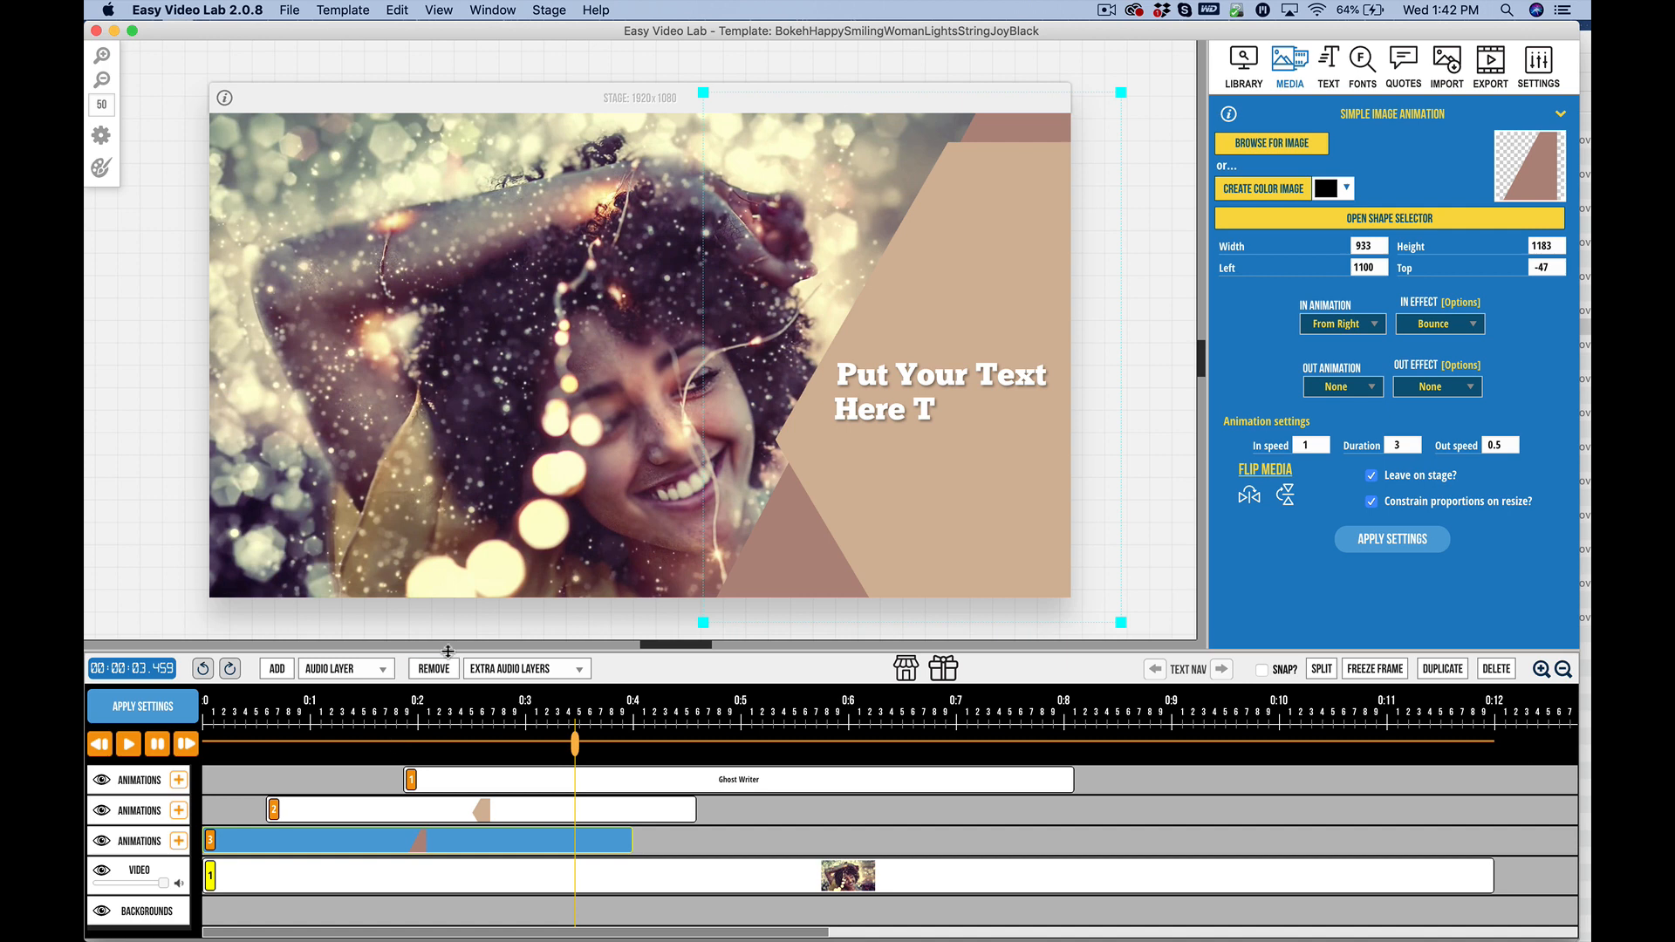
{"action": "left_click", "coordinate": [351, 670]}
{"action": "left_click", "coordinate": [347, 669]}
{"action": "left_click", "coordinate": [284, 677]}
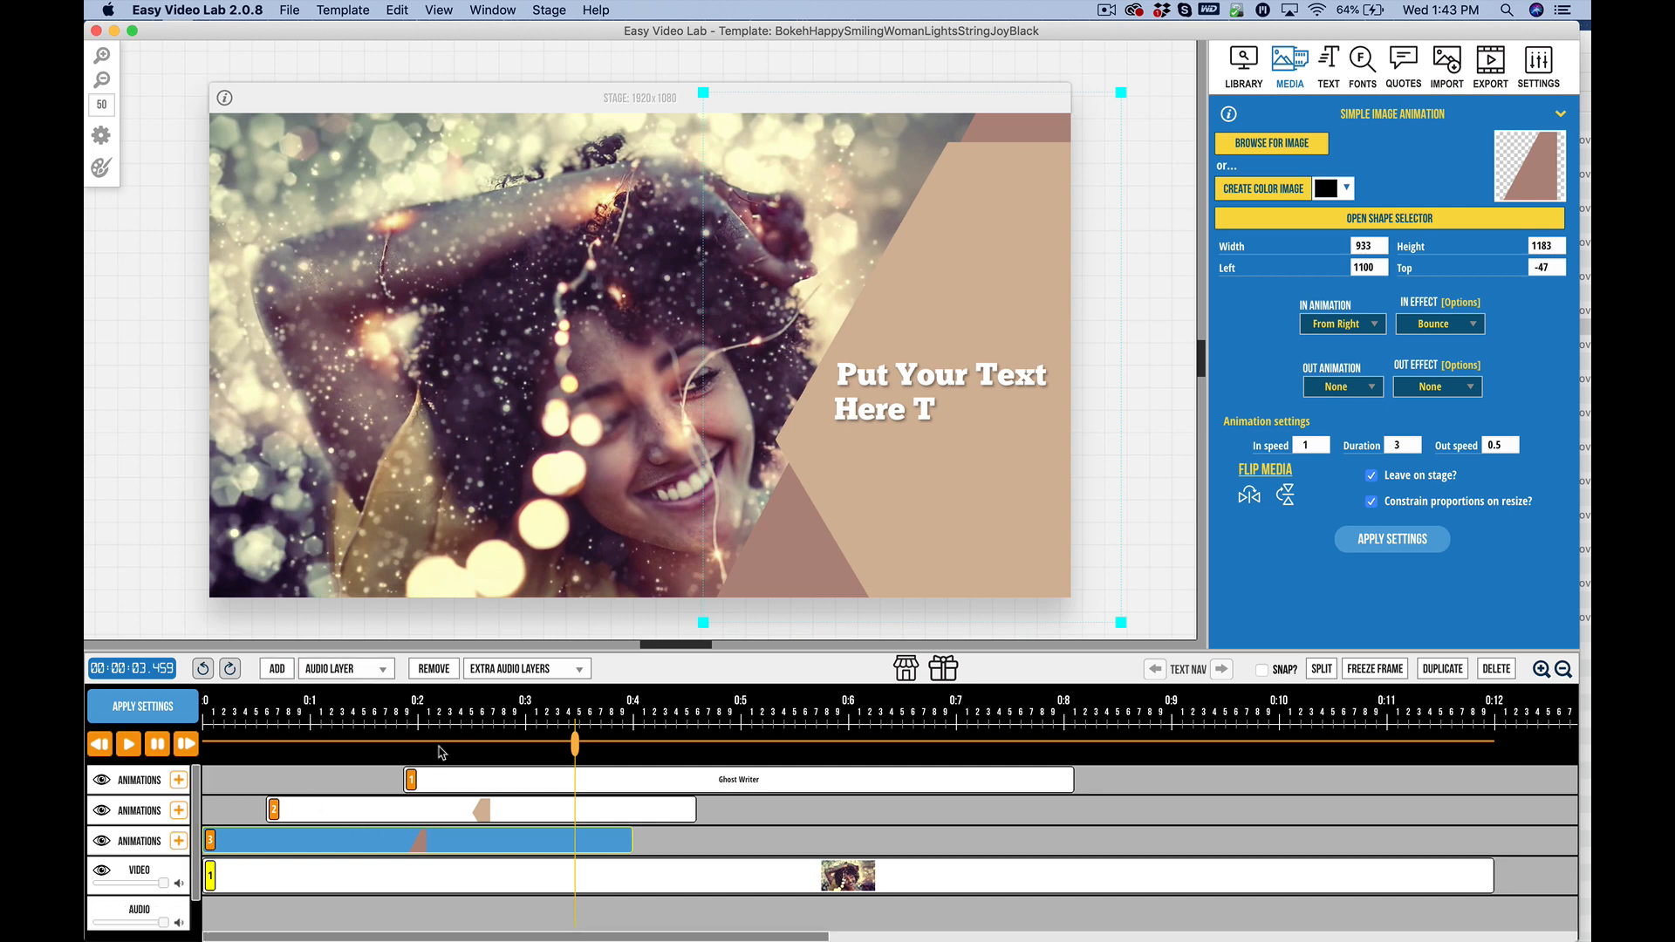
Step: Add an animation layer and enlarge the timeline area so that all layers fit in it
{"action": "left_click", "coordinate": [334, 670]}
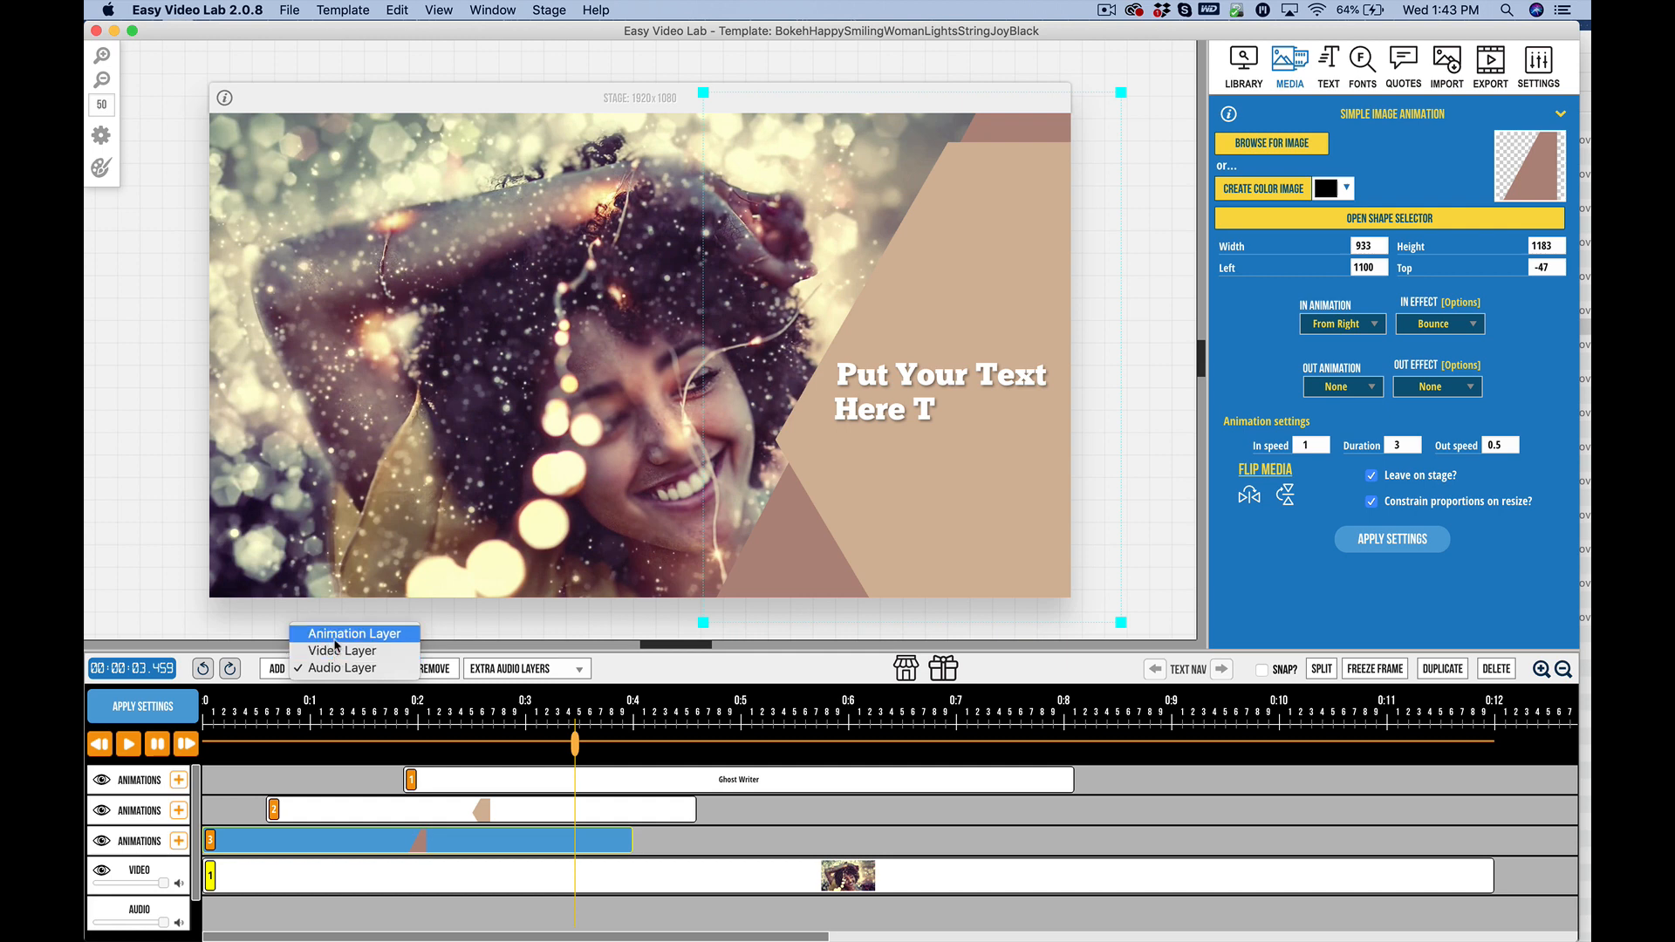
{"action": "left_click", "coordinate": [337, 632]}
{"action": "left_click", "coordinate": [278, 670]}
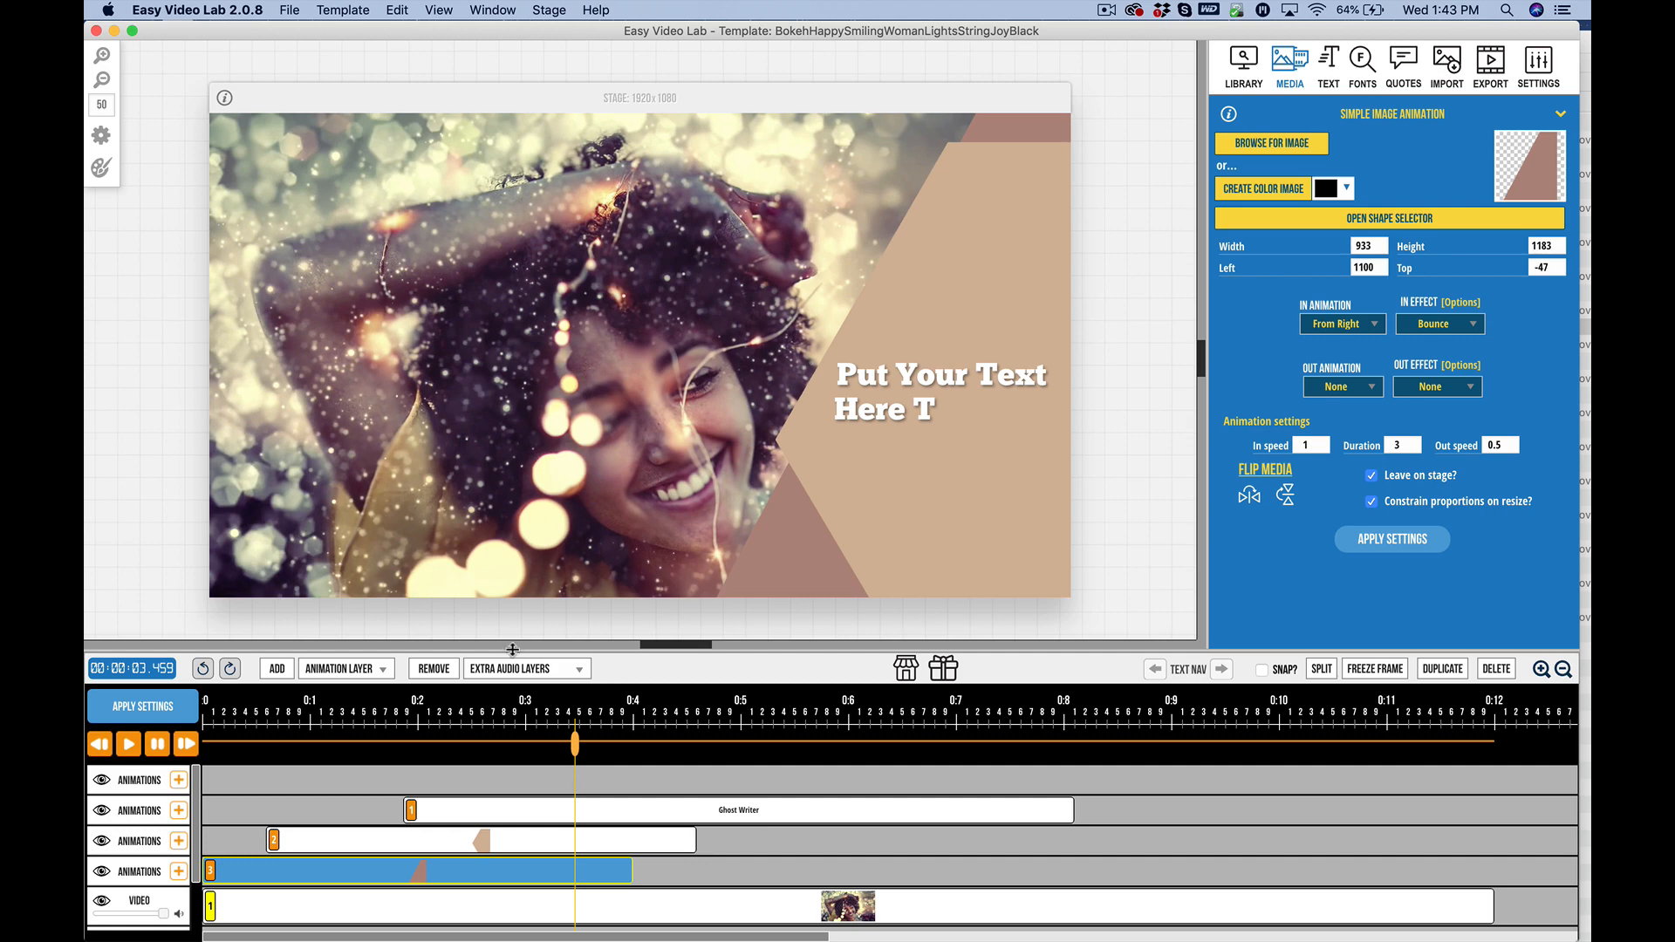
{"action": "left_click_drag", "start_coordinate": [515, 659], "coordinate": [499, 561]}
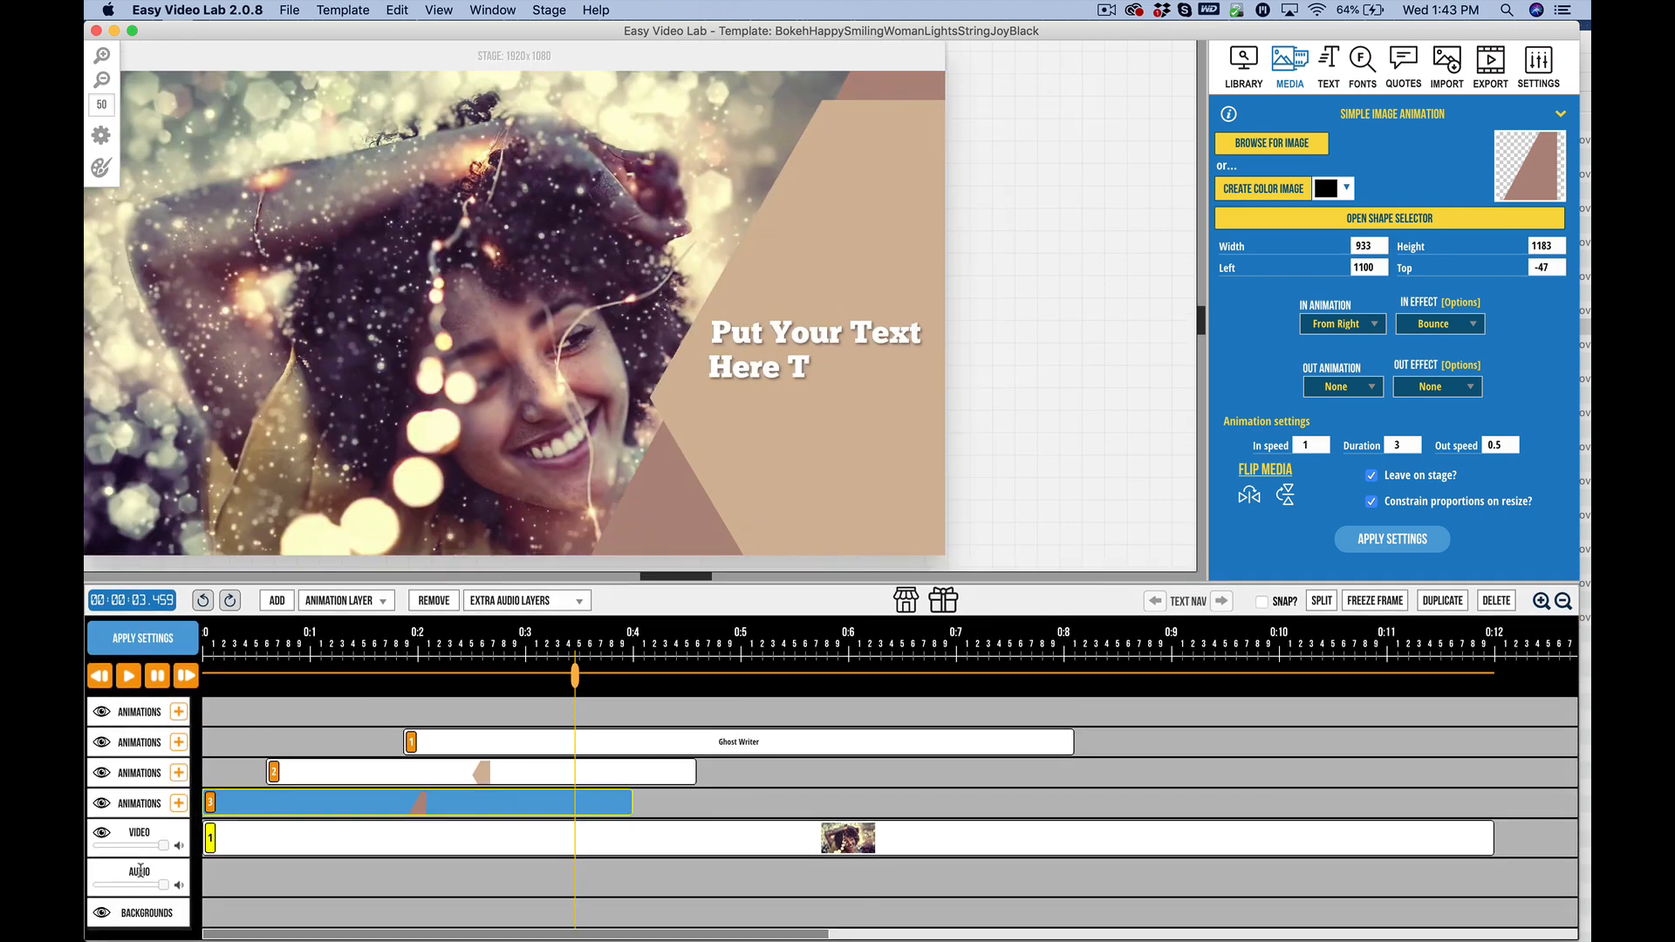
Step: Remove the extra audio and animation layers from the timeline and shrink the timeline area again
{"action": "left_click", "coordinate": [434, 608]}
{"action": "left_click", "coordinate": [535, 604]}
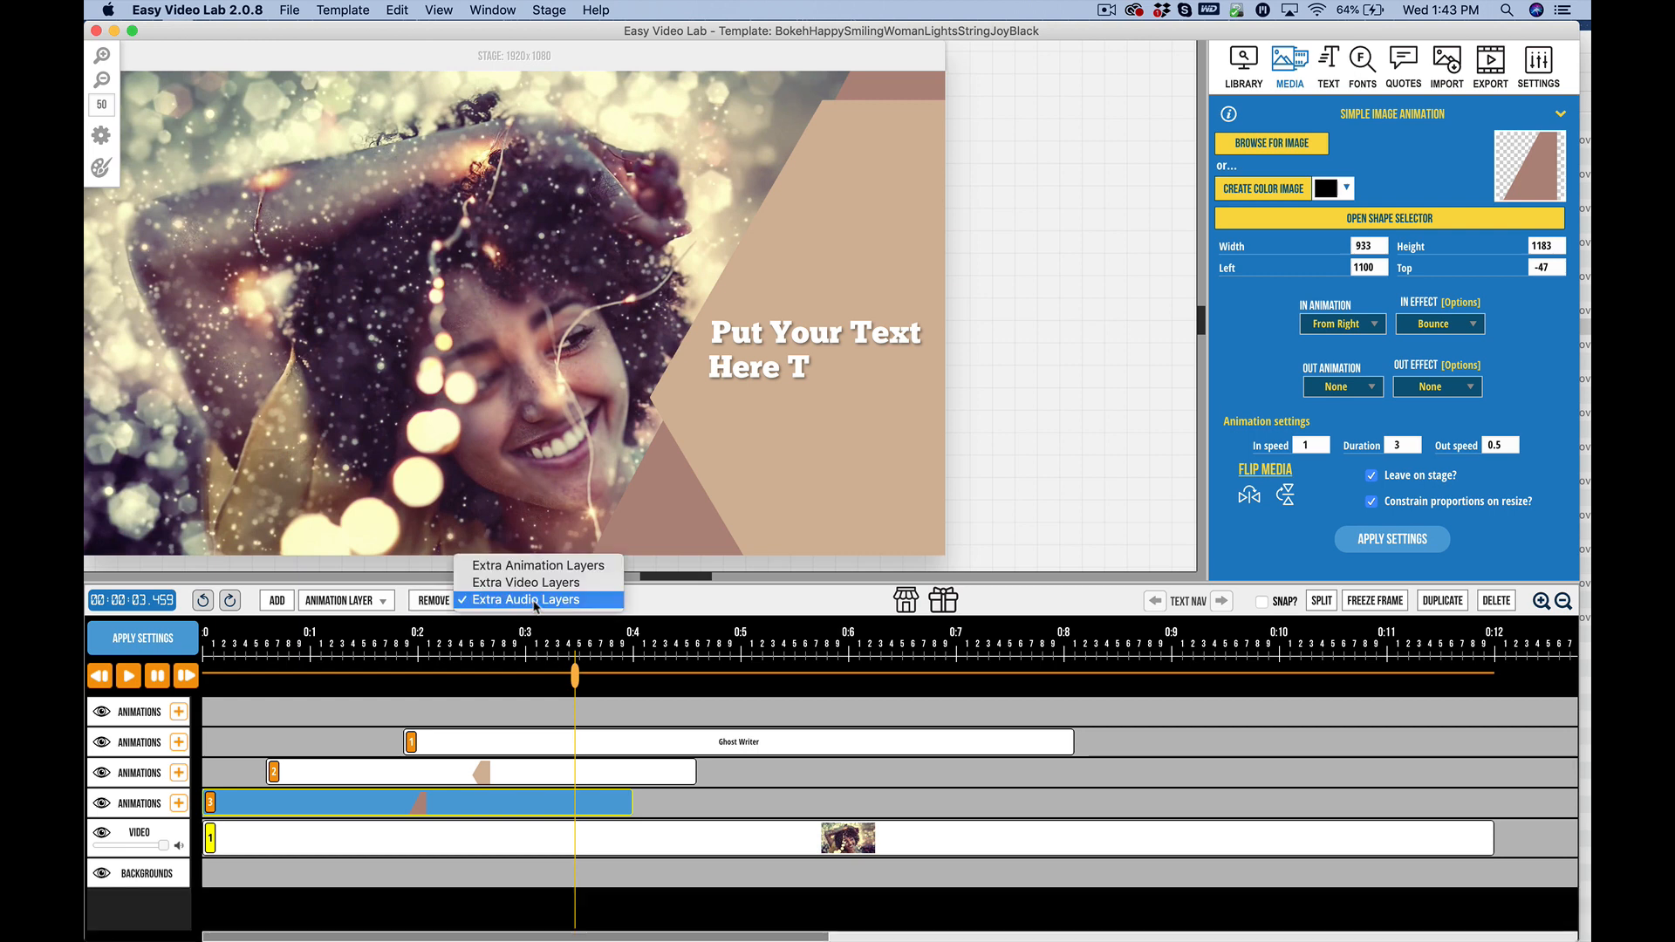
{"action": "left_click", "coordinate": [513, 569]}
{"action": "left_click", "coordinate": [433, 602]}
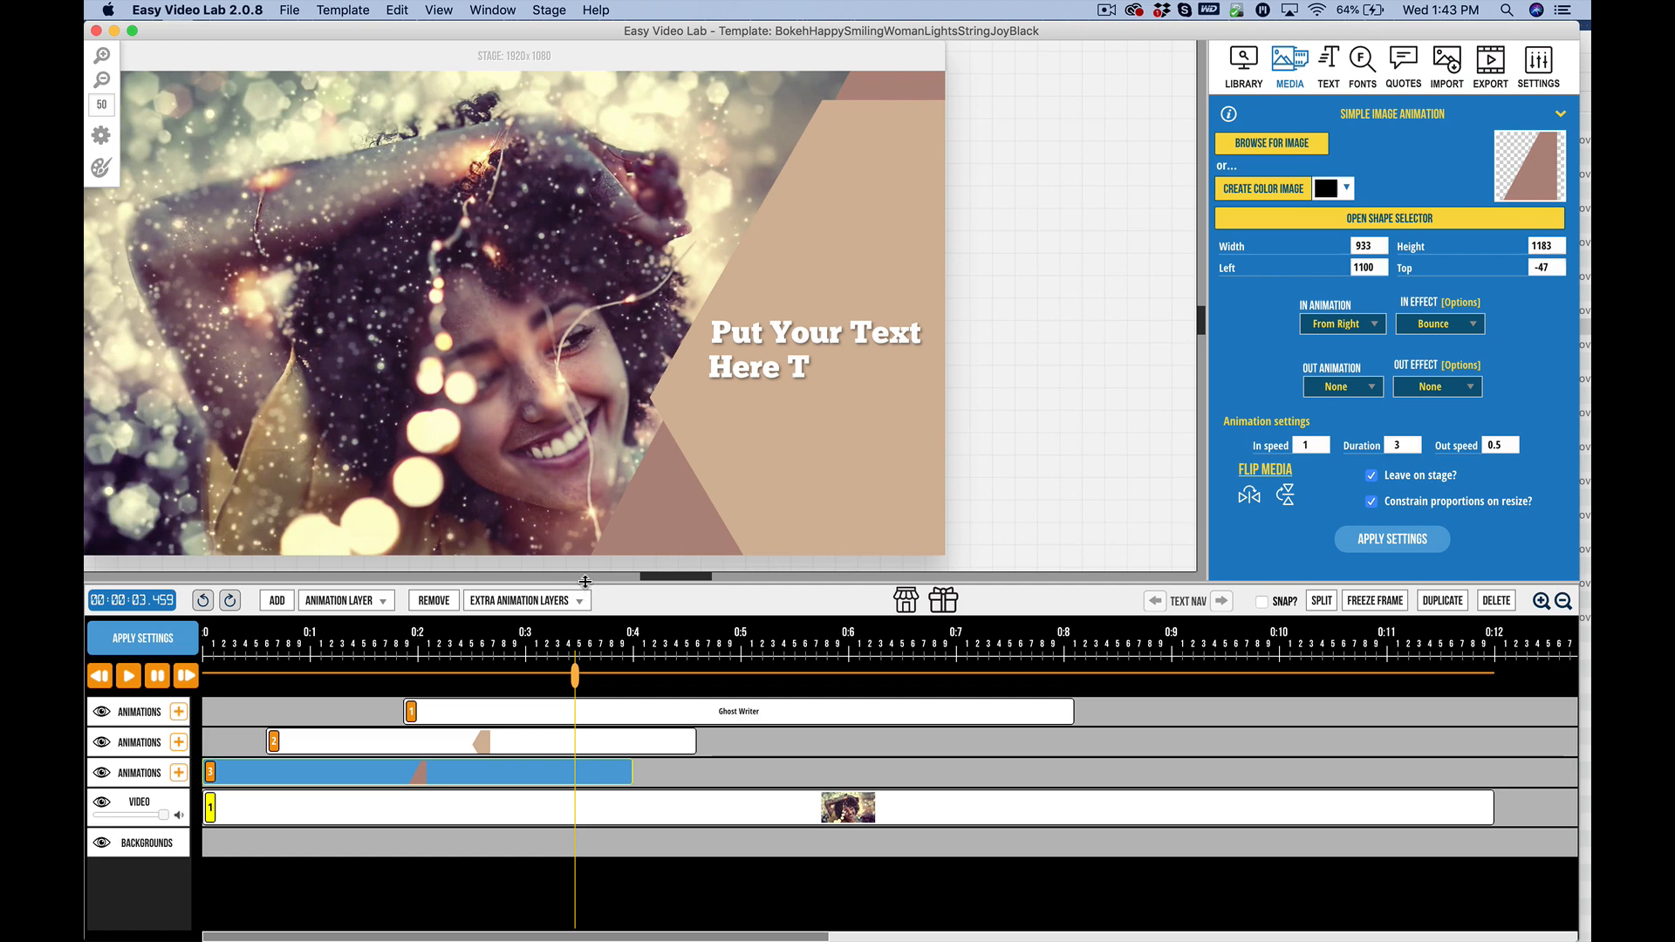
{"action": "left_click_drag", "start_coordinate": [576, 579], "coordinate": [579, 654]}
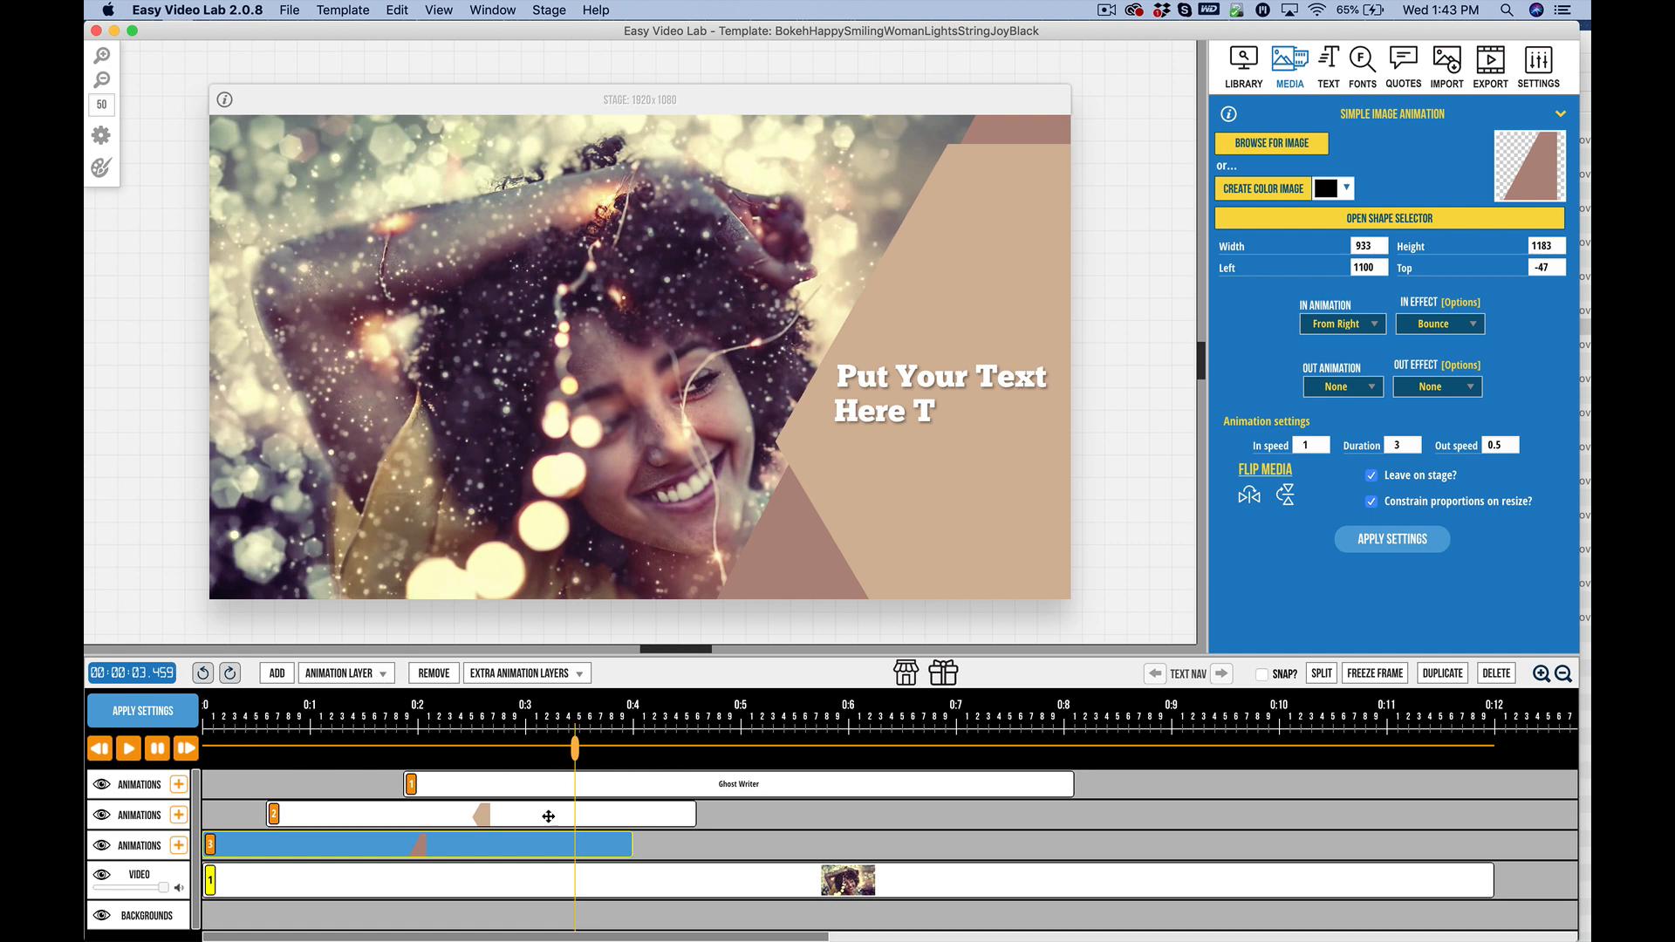
Step: Move the playhead to 3.500 seconds on the timeline
{"action": "mouse_move", "coordinate": [575, 749]}
{"action": "left_mouse_down"}
{"action": "mouse_move", "coordinate": [403, 749]}
{"action": "mouse_move", "coordinate": [703, 759]}
{"action": "mouse_move", "coordinate": [575, 759]}
{"action": "left_mouse_up"}
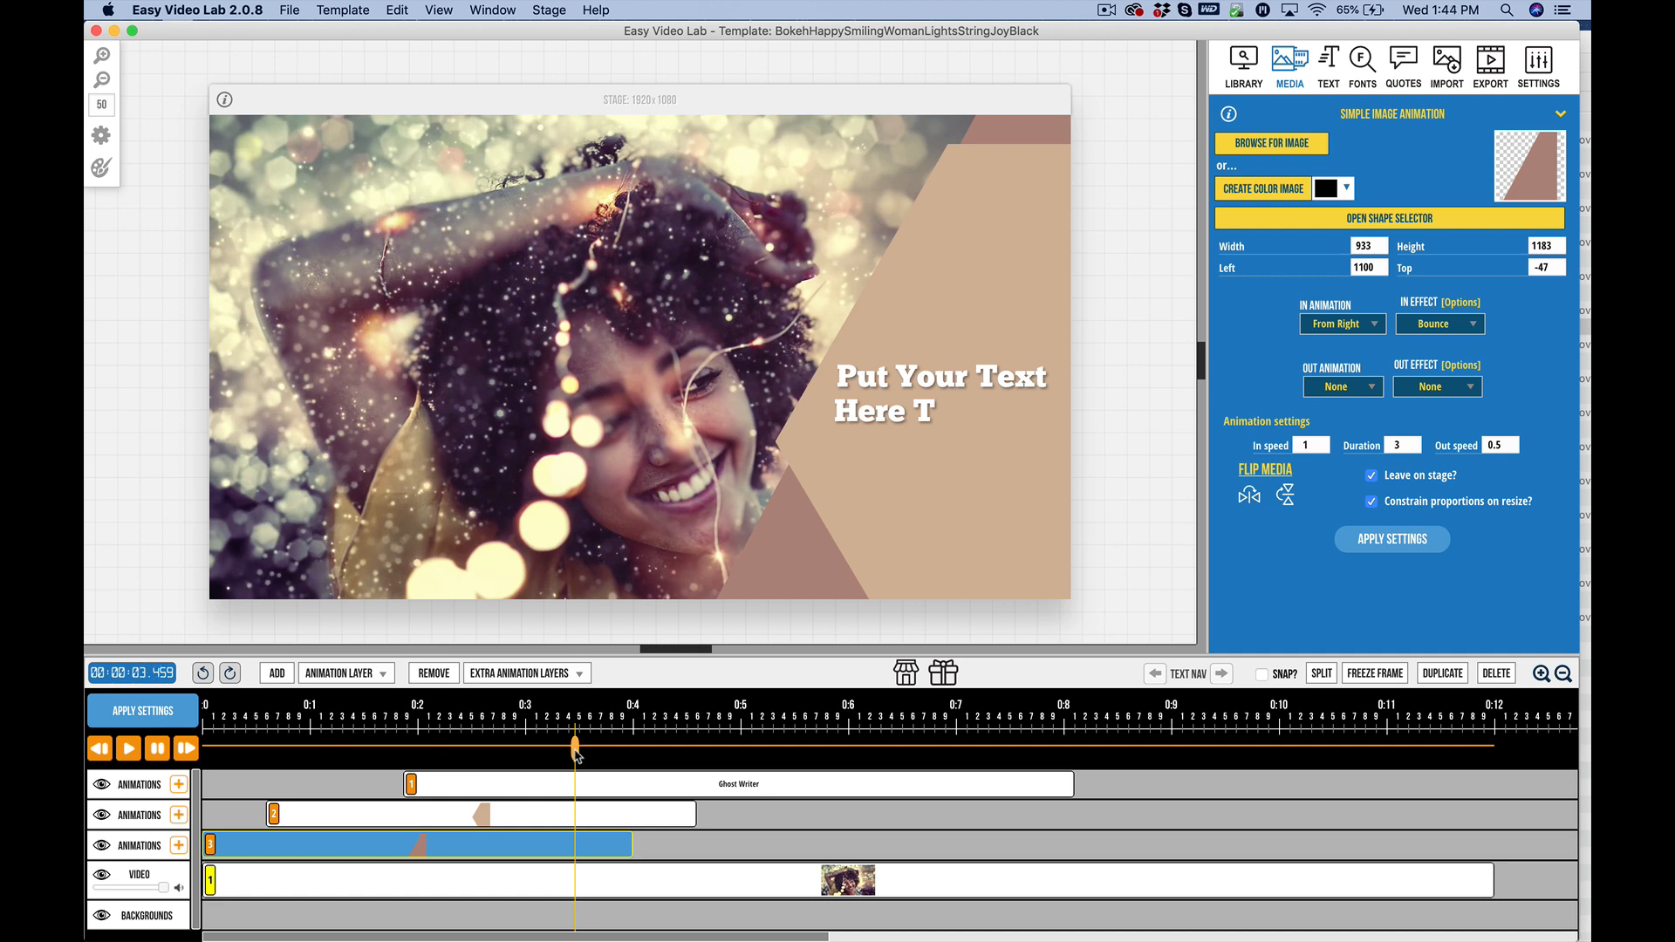
{"action": "left_click_drag", "start_coordinate": [576, 750], "coordinate": [578, 752]}
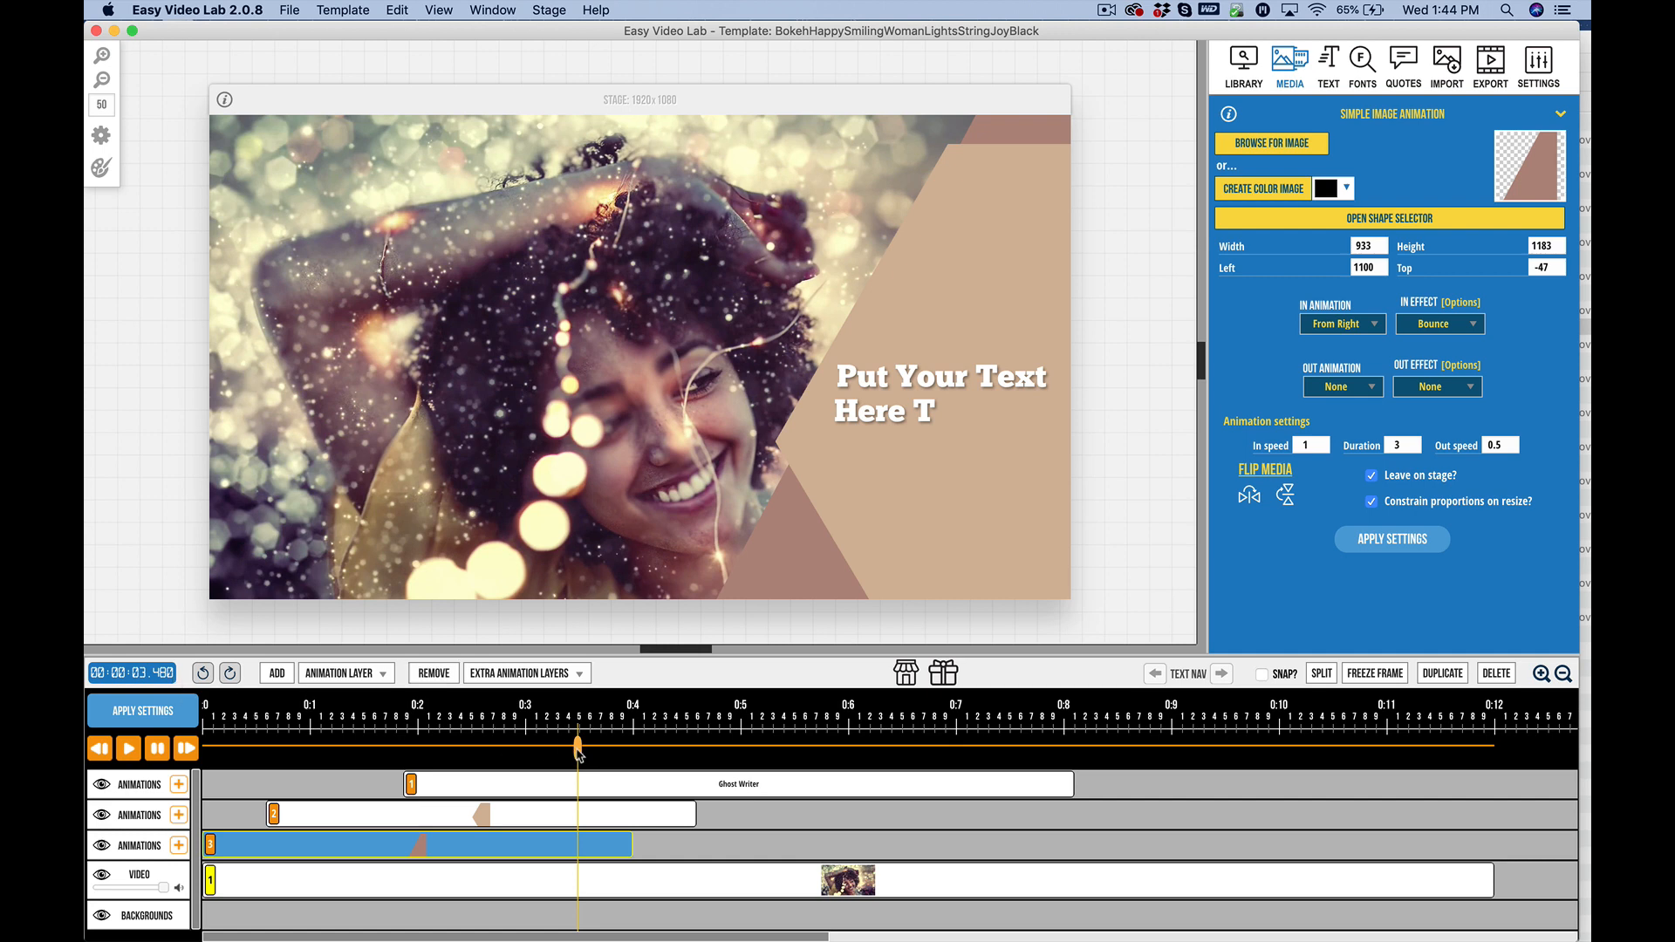
{"action": "left_click_drag", "start_coordinate": [578, 755], "coordinate": [581, 755]}
Step: Examine the timeline's finer time divisions around the playhead and nudge the playhead to 3.500 seconds
{"action": "scroll", "coordinate": [588, 734], "scroll_direction": "up", "scroll_amount": 4}
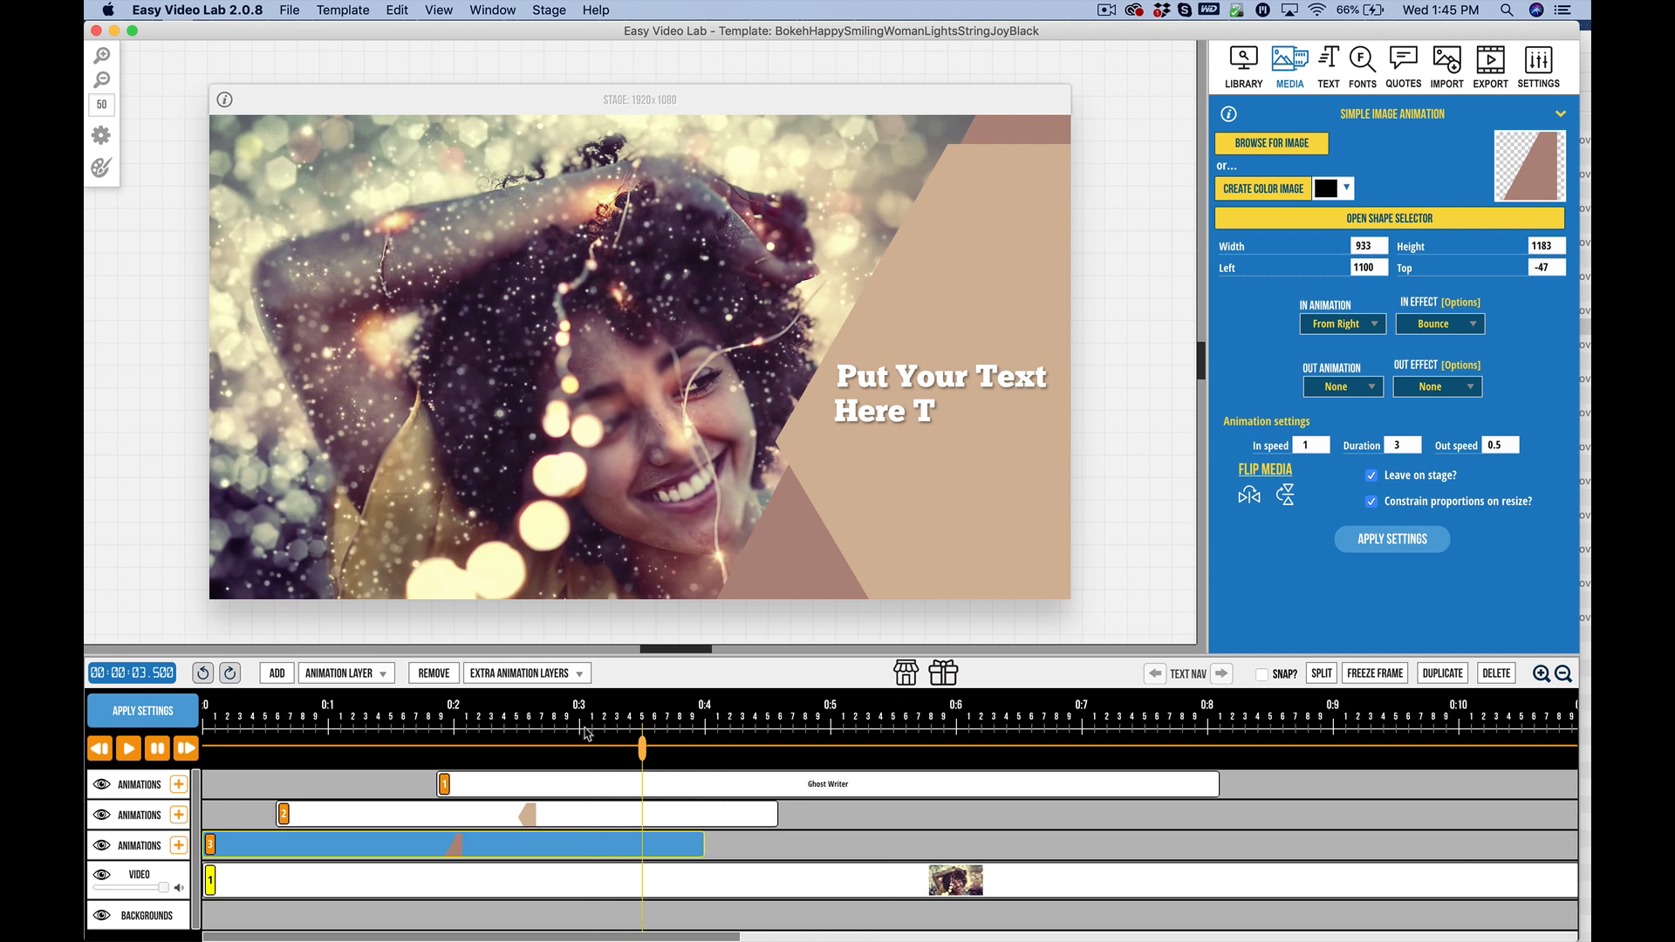
{"action": "scroll", "coordinate": [587, 734], "scroll_direction": "up", "scroll_amount": 3}
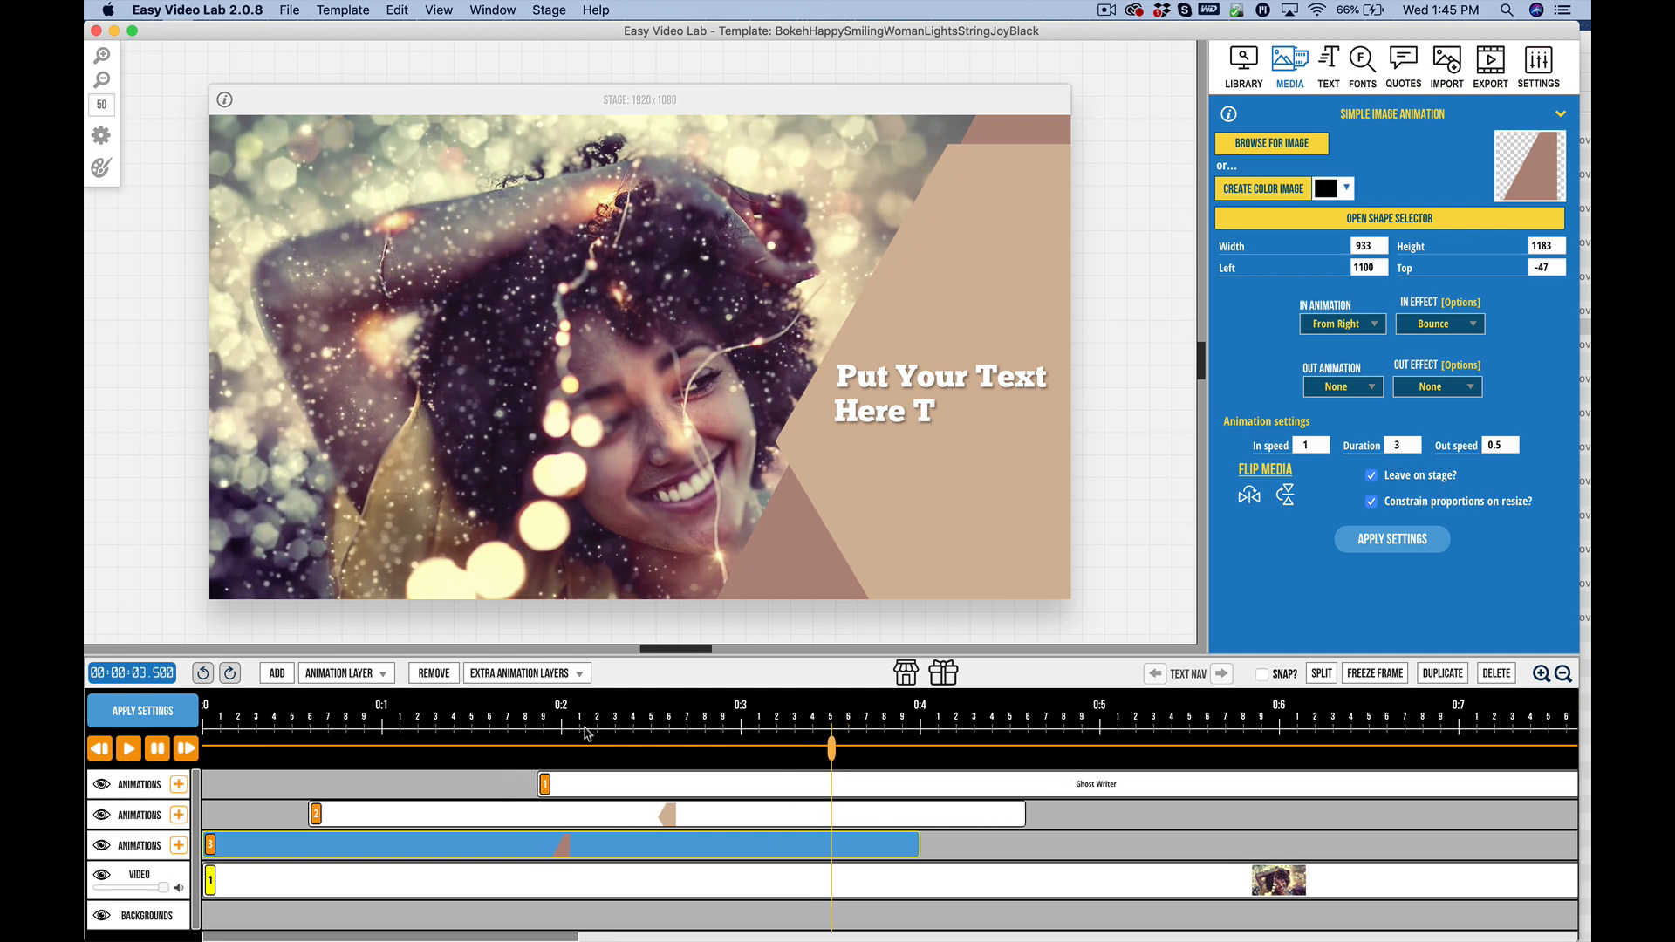
{"action": "scroll", "coordinate": [587, 734], "scroll_direction": "up", "scroll_amount": 4}
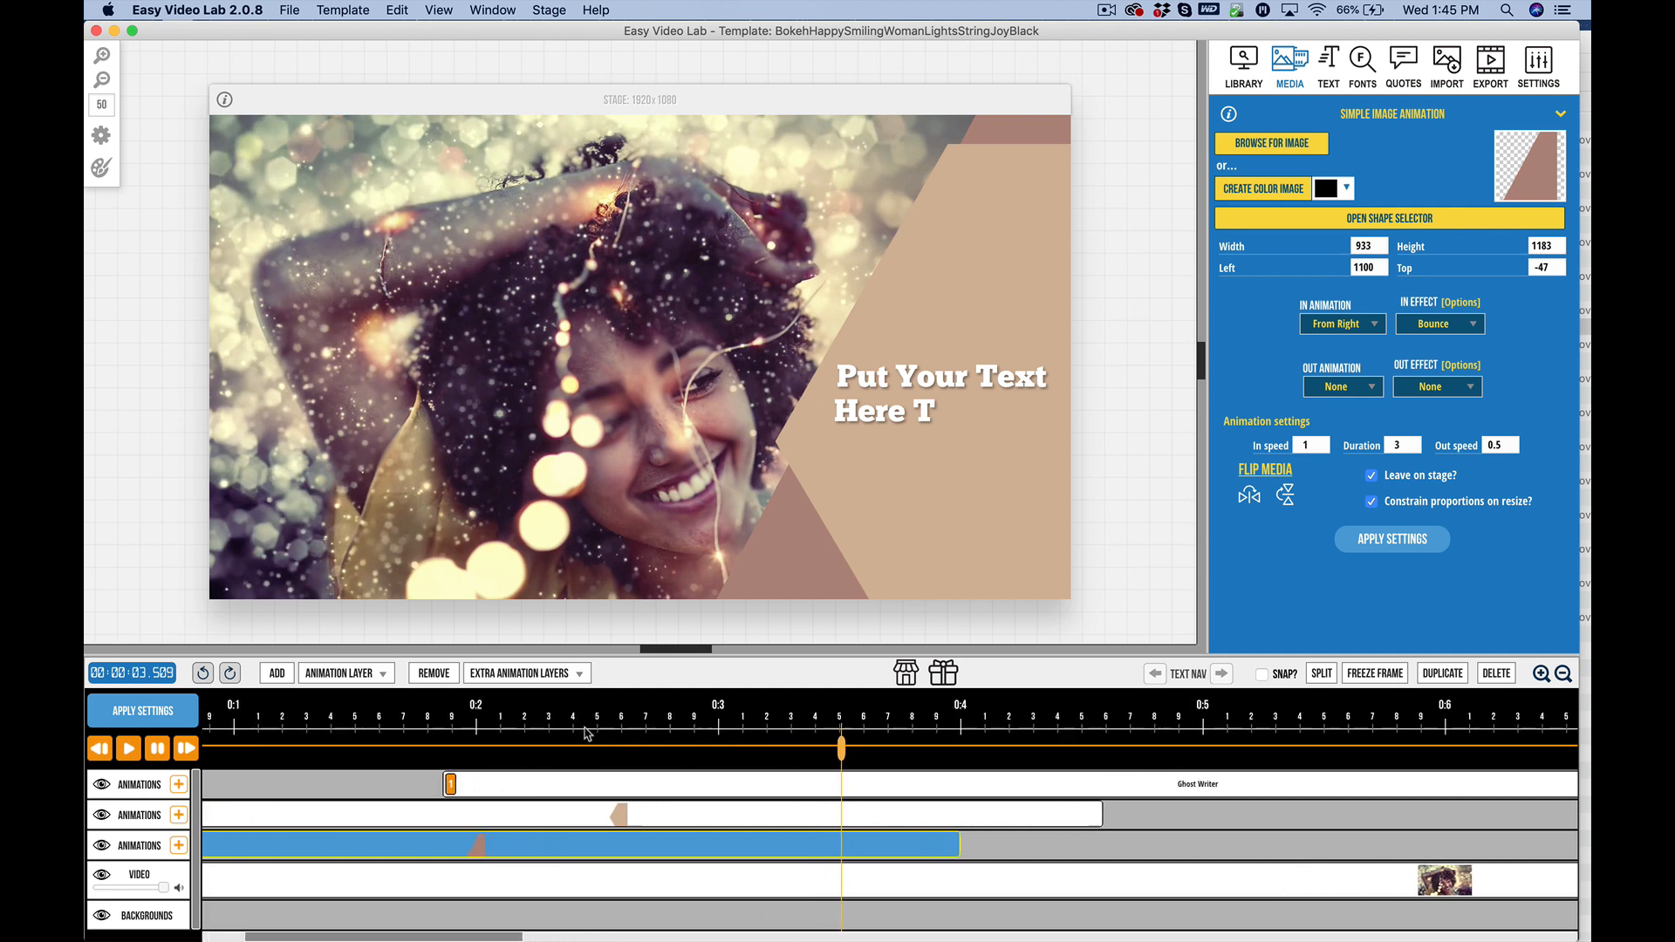
{"action": "scroll", "coordinate": [587, 734], "scroll_direction": "up", "scroll_amount": 4}
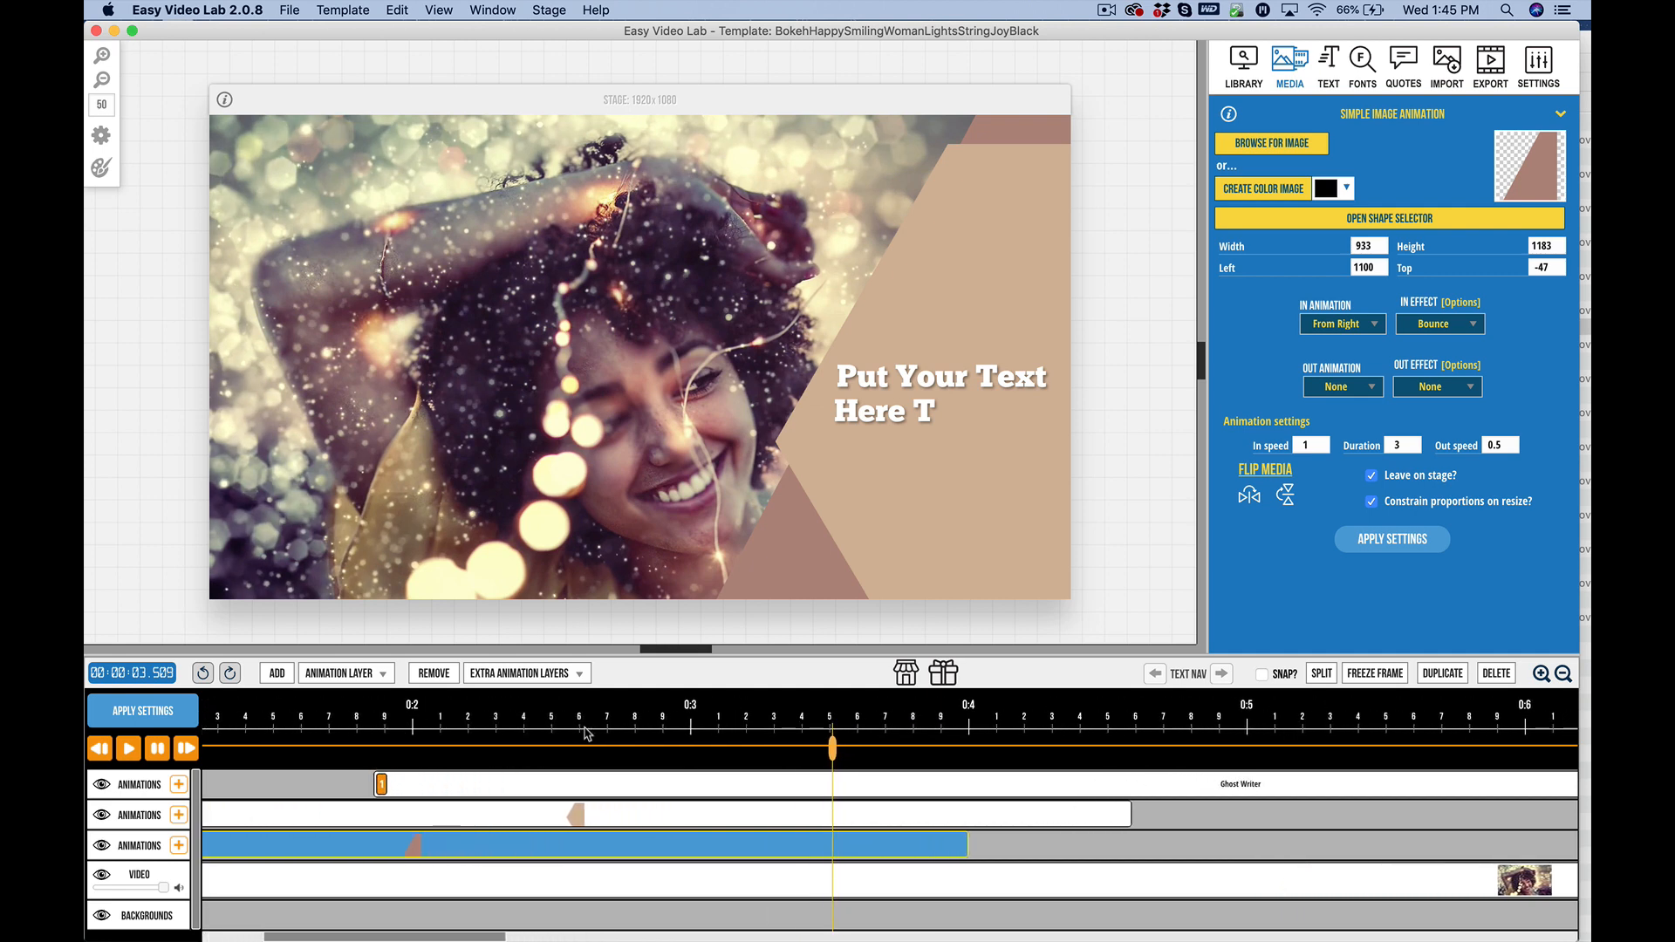
{"action": "scroll", "coordinate": [587, 734], "scroll_direction": "up", "scroll_amount": 3}
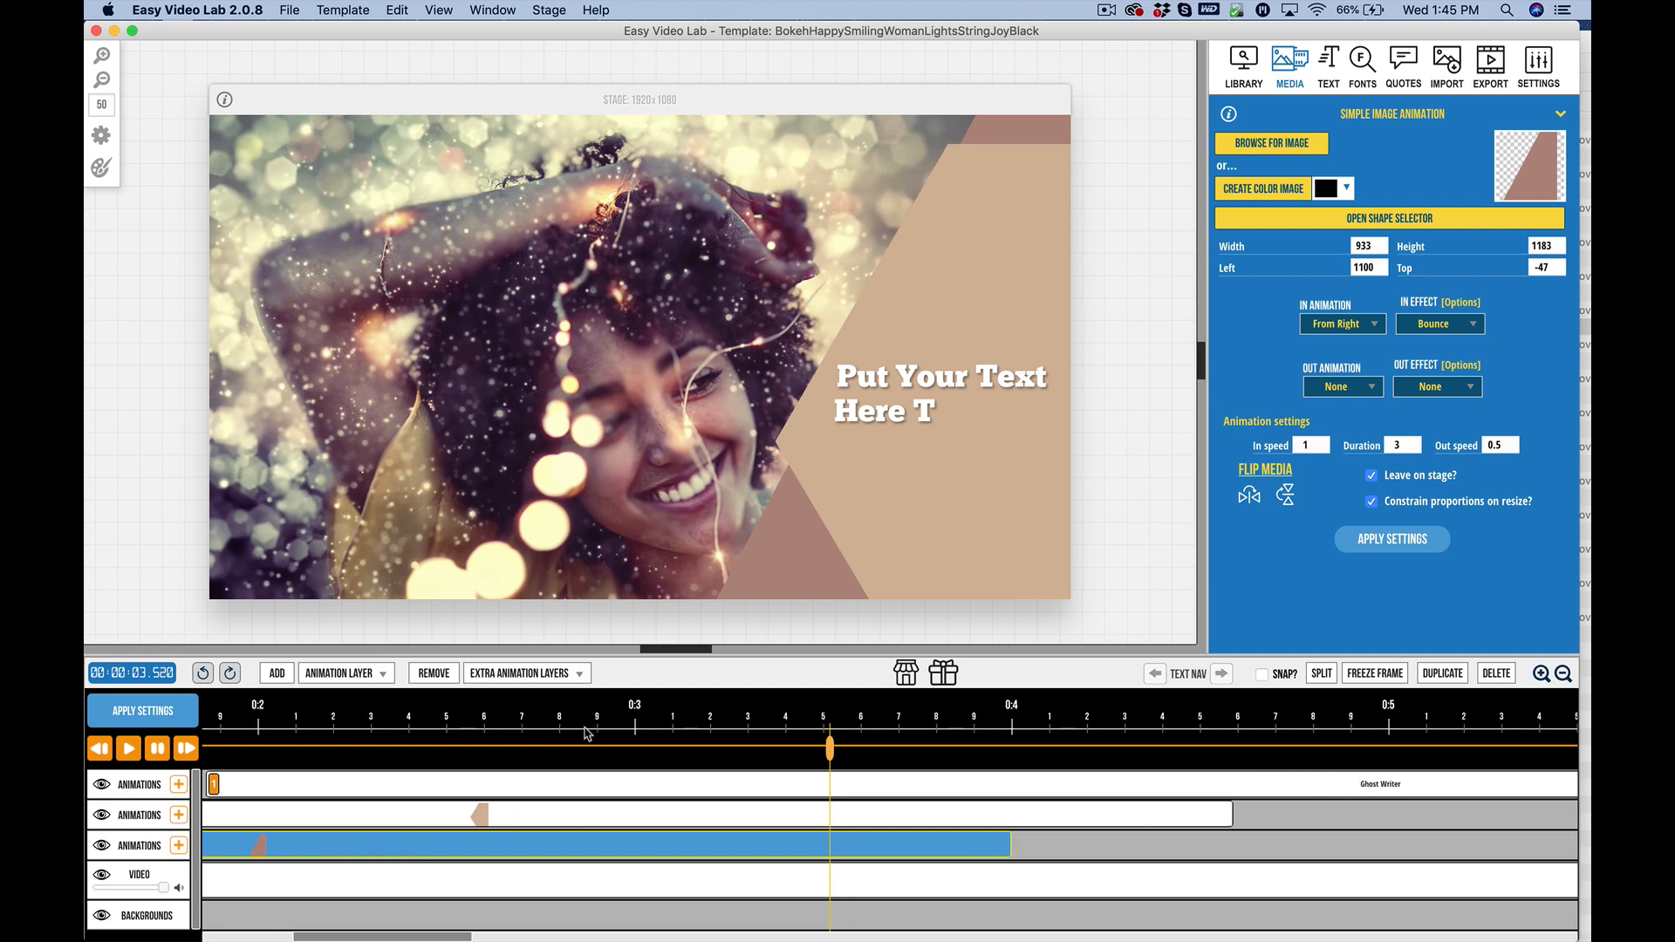
{"action": "scroll", "coordinate": [587, 734], "scroll_direction": "up", "scroll_amount": 1}
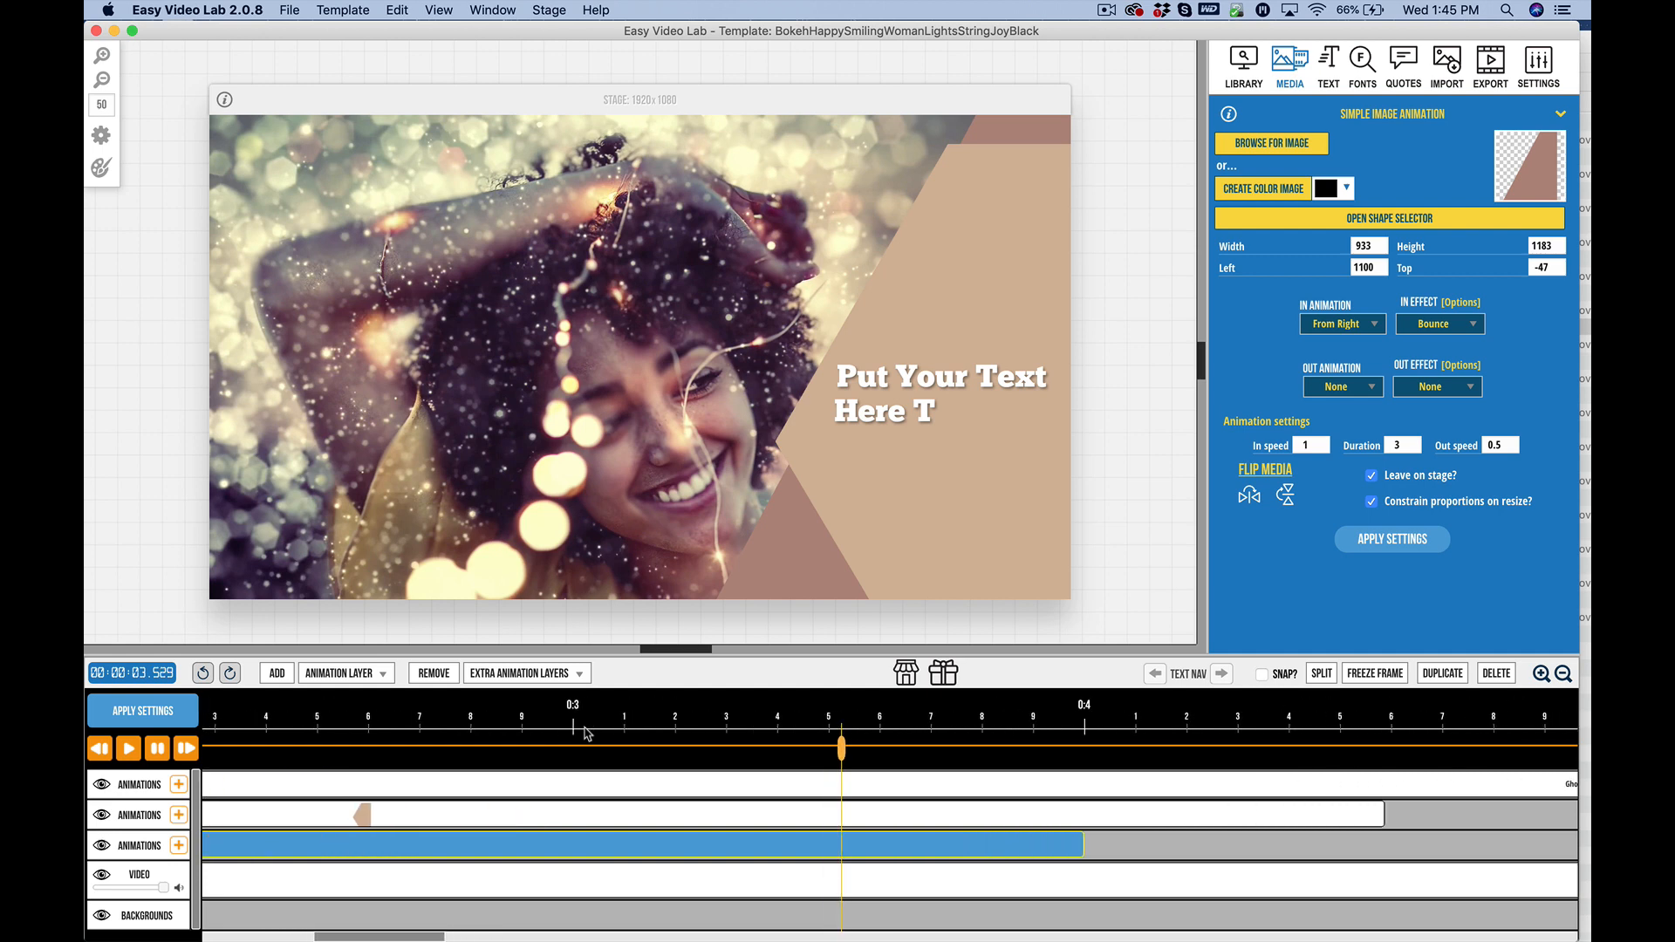
{"action": "scroll", "coordinate": [587, 734], "scroll_direction": "down", "scroll_amount": 2}
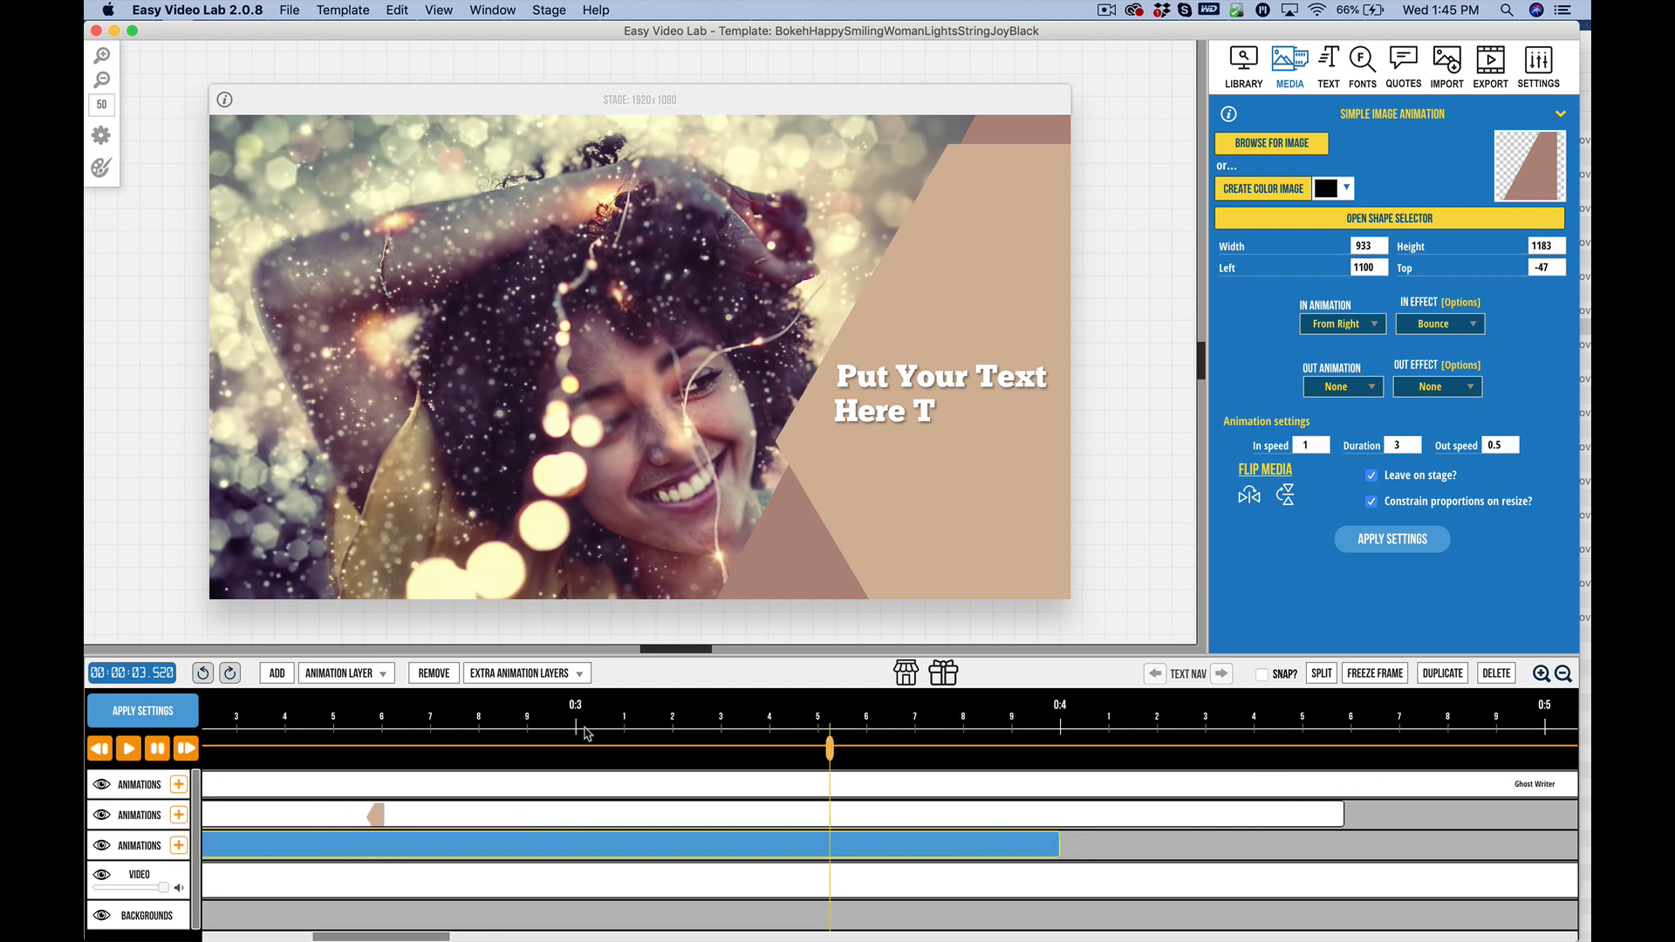
{"action": "scroll", "coordinate": [587, 734], "scroll_direction": "down", "scroll_amount": 6}
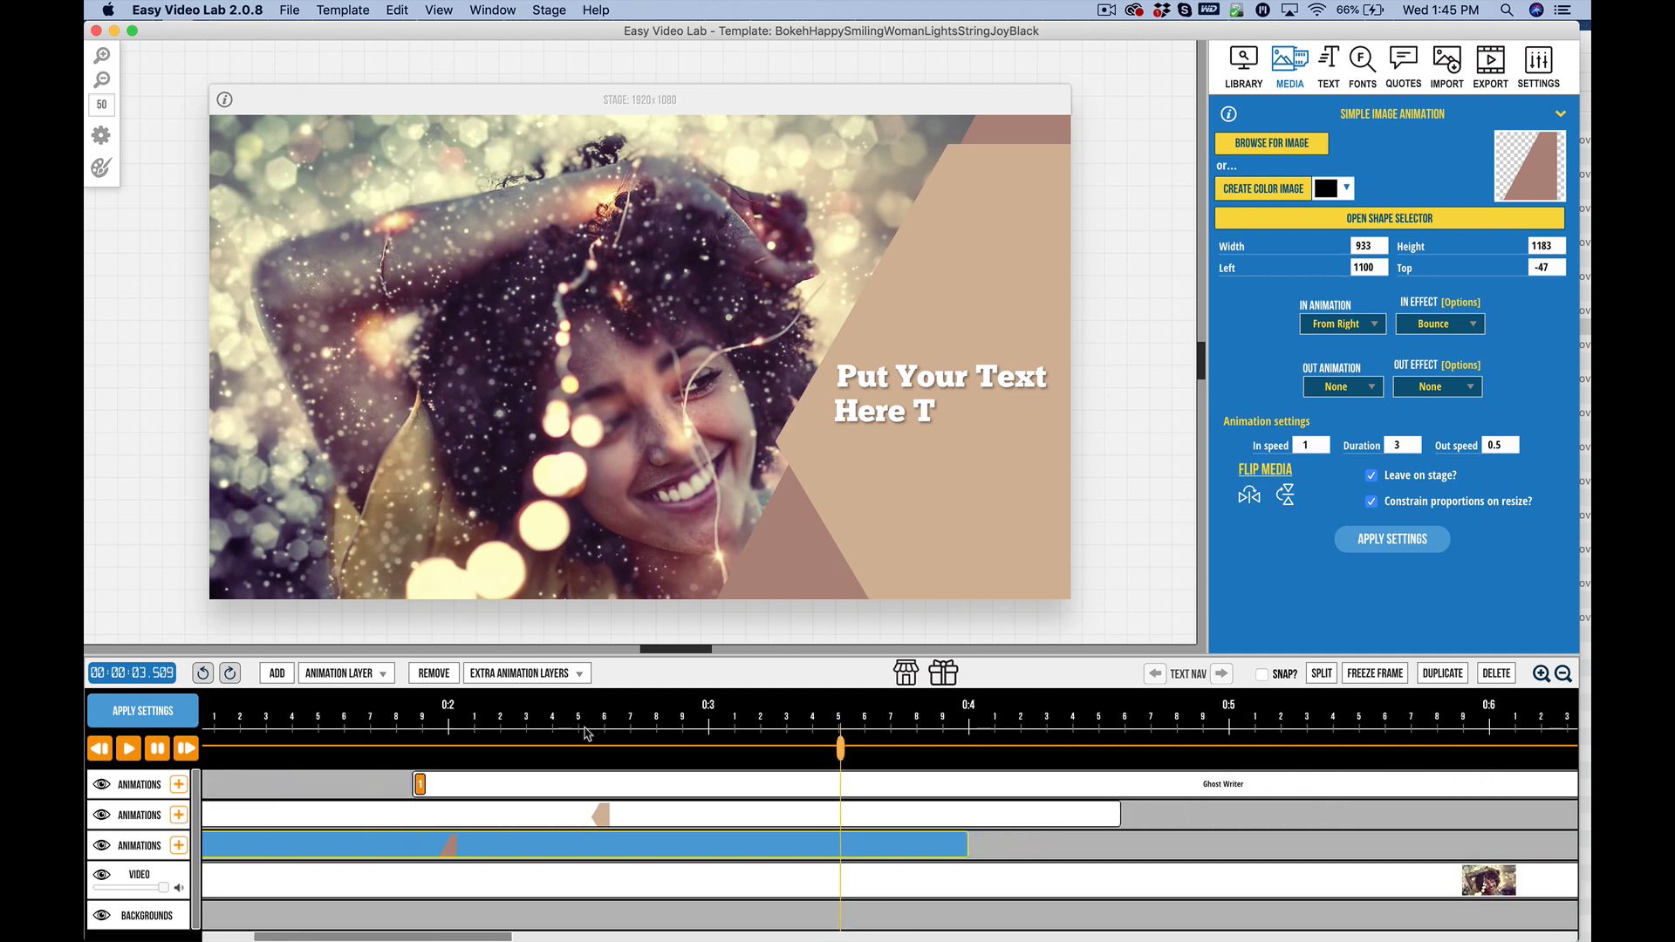
{"action": "scroll", "coordinate": [587, 734], "scroll_direction": "down", "scroll_amount": 4}
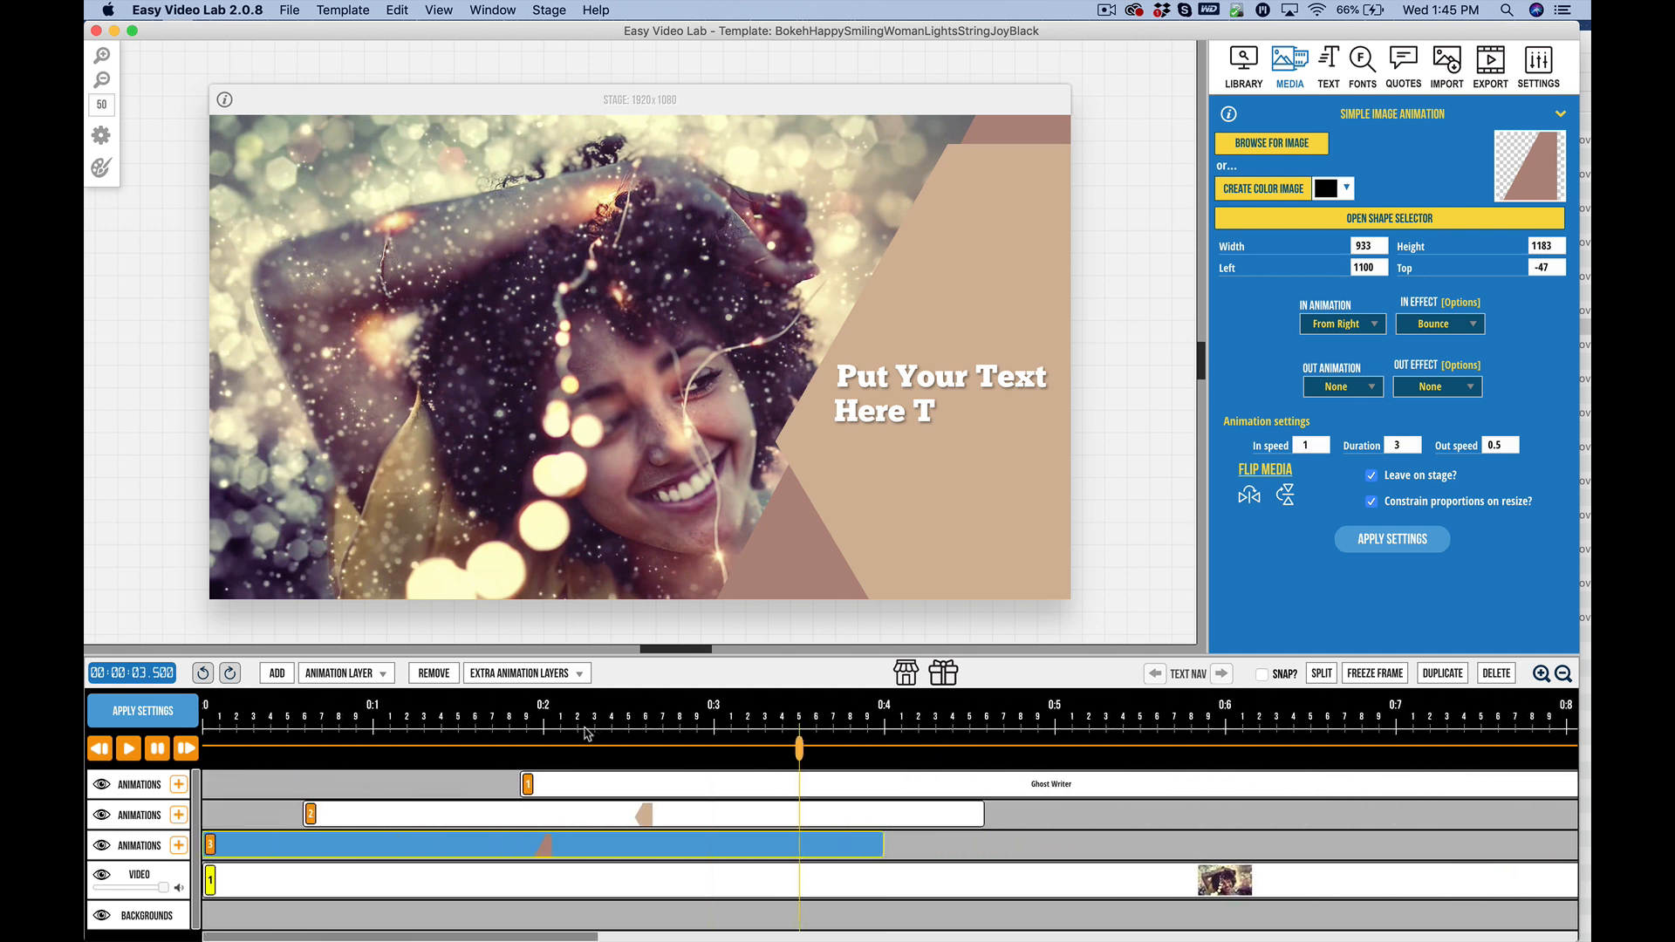
{"action": "scroll", "coordinate": [587, 733], "scroll_direction": "up", "scroll_amount": 4}
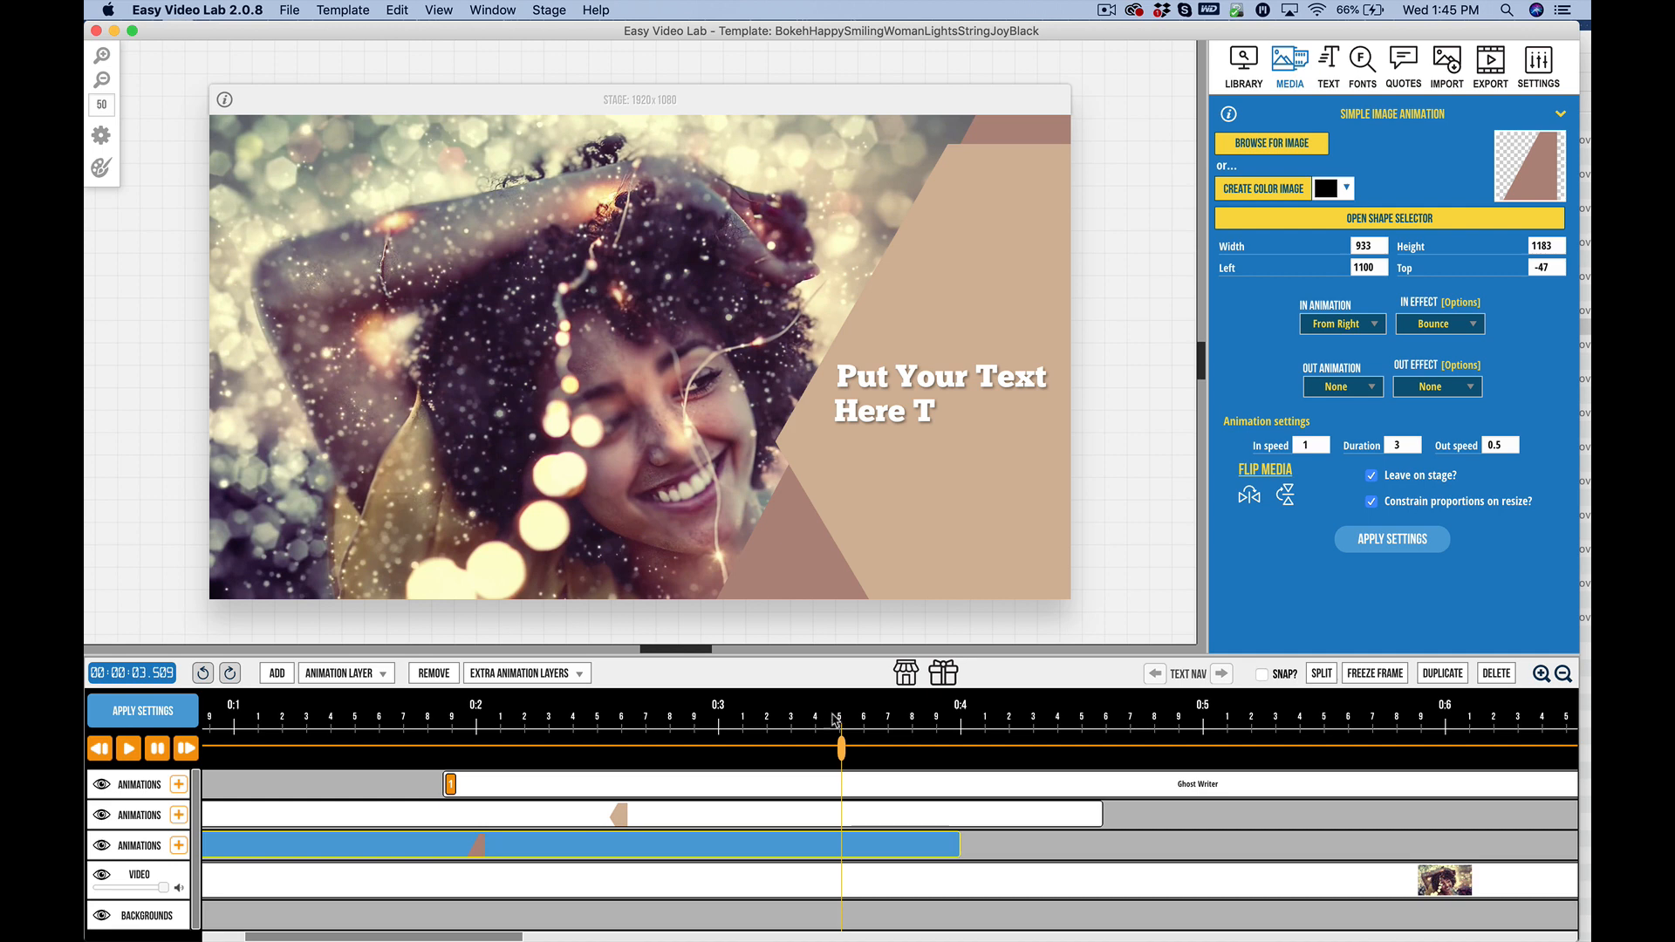
{"action": "left_click_drag", "start_coordinate": [840, 760], "coordinate": [839, 760]}
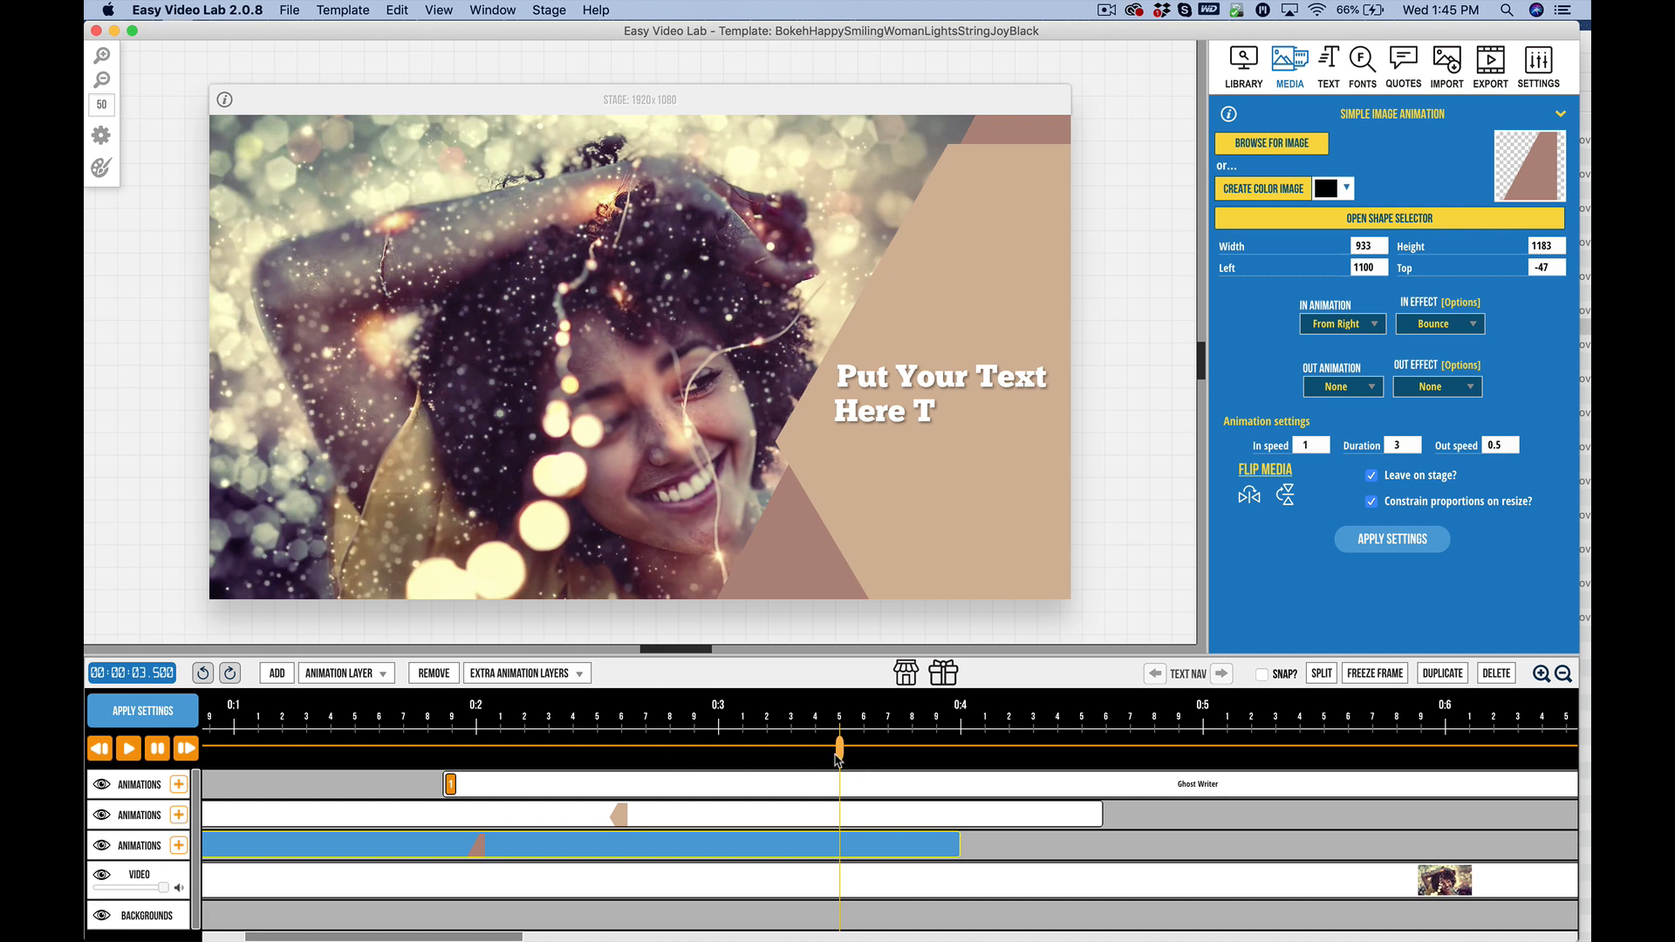
Step: Examine the full length of all layers at different timeline scales, from the start to beyond the end of the video
{"action": "scroll", "coordinate": [838, 761], "scroll_direction": "down", "scroll_amount": 10}
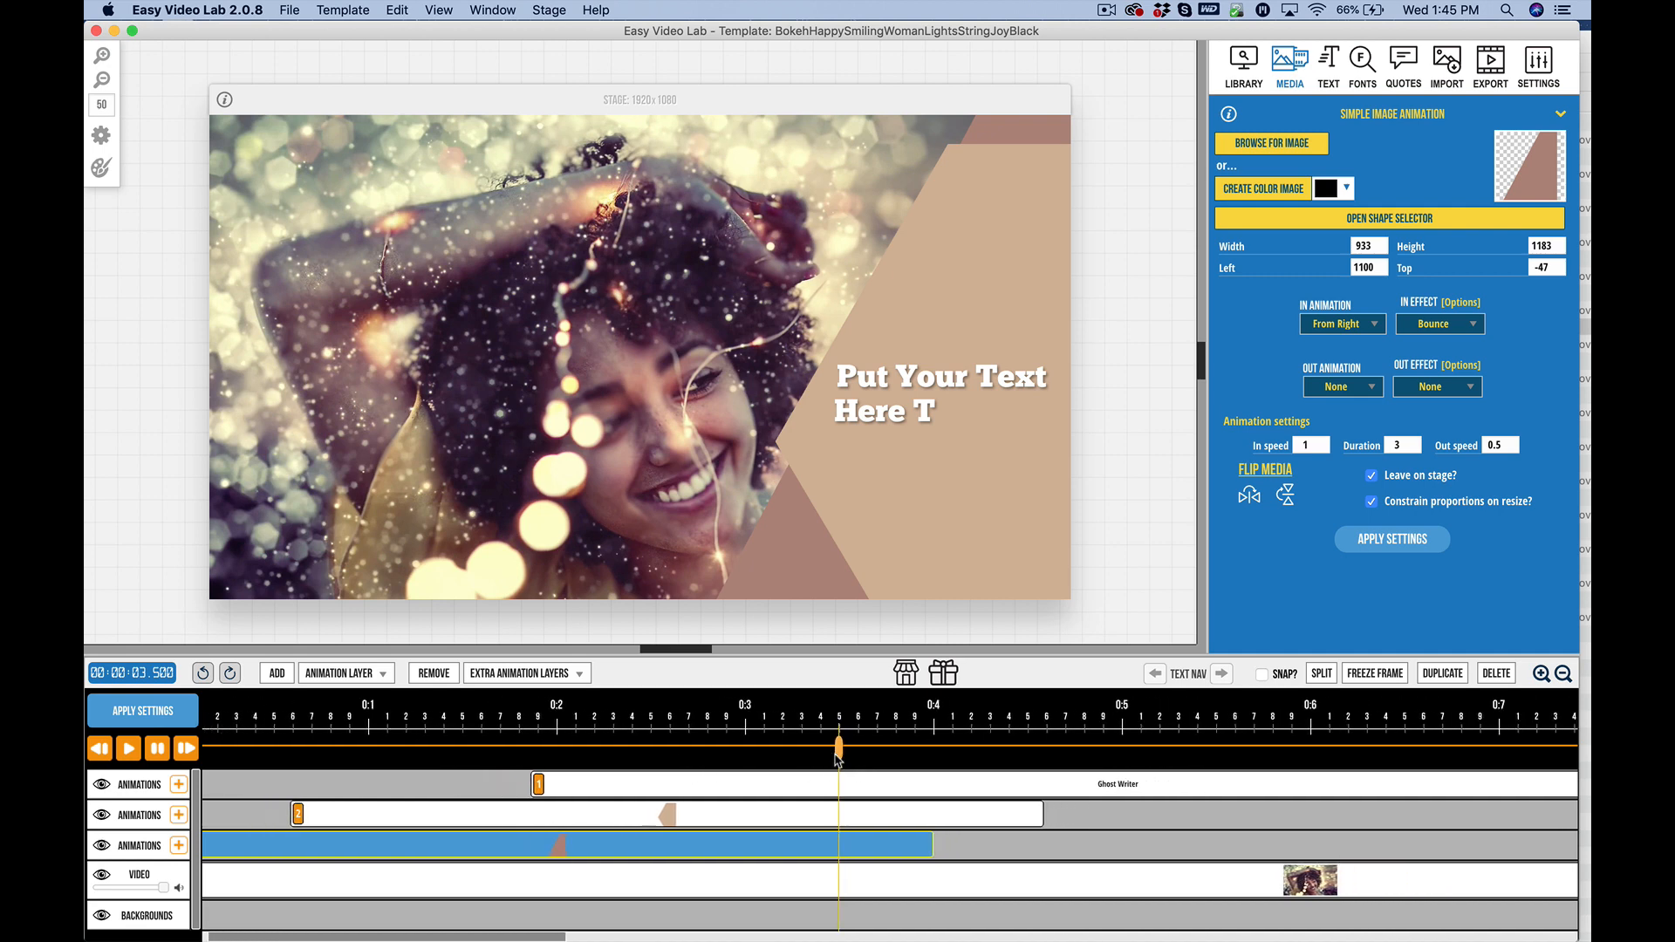
{"action": "scroll", "coordinate": [834, 760], "scroll_direction": "down", "scroll_amount": 5}
{"action": "scroll", "coordinate": [835, 760], "scroll_direction": "up", "scroll_amount": 4}
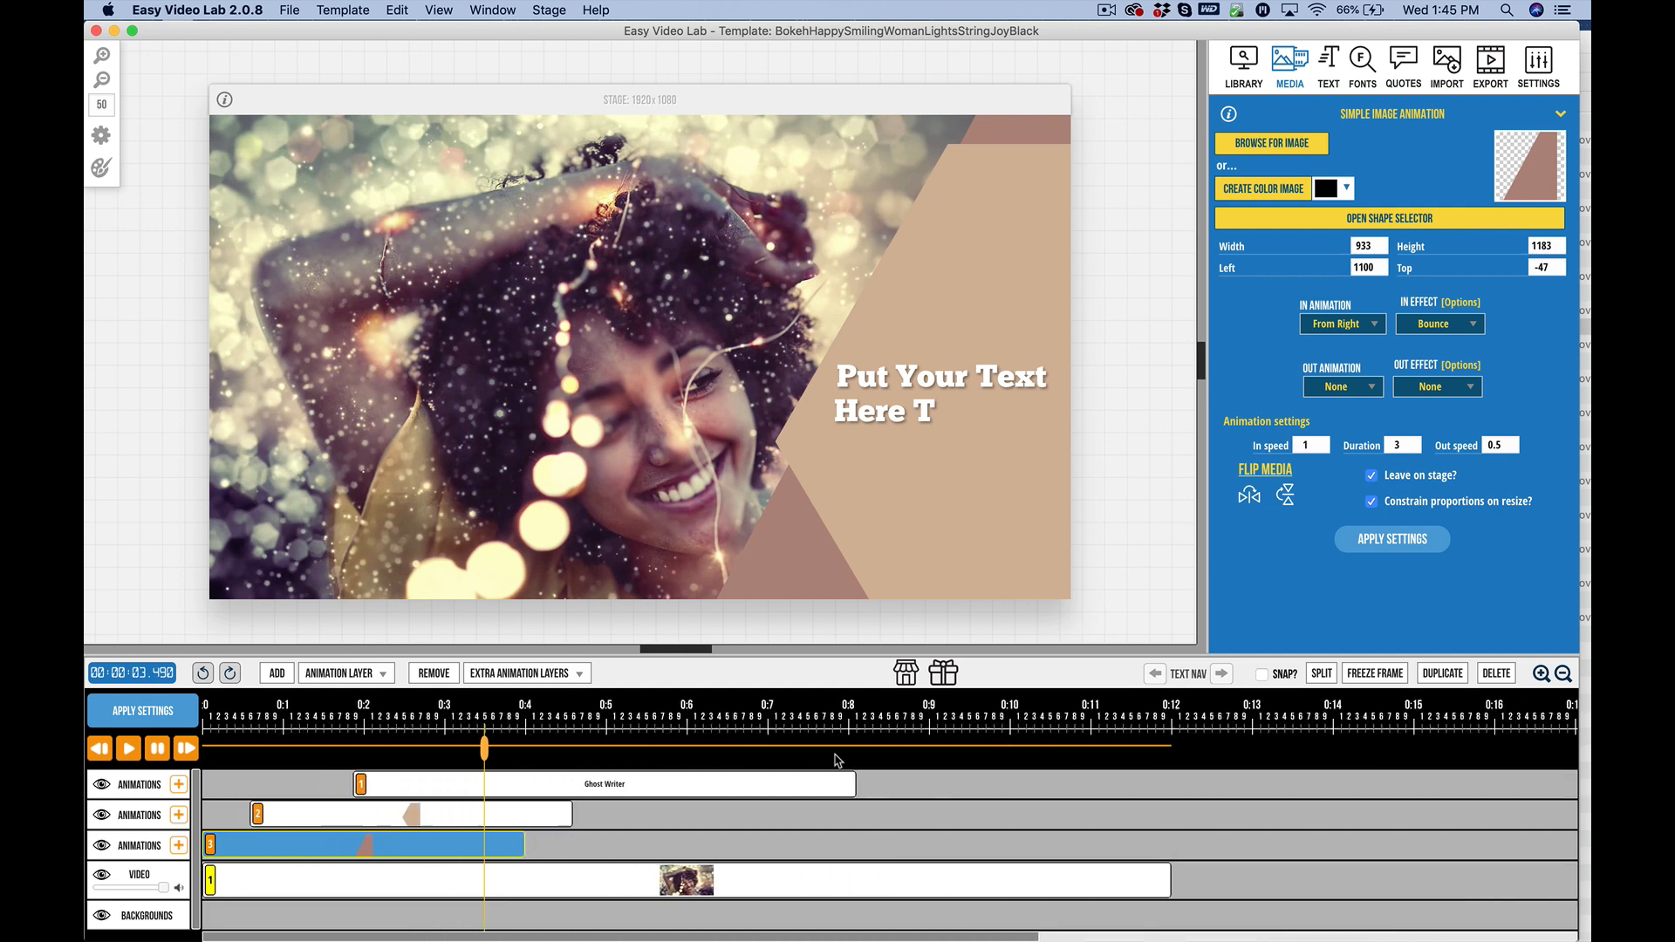
{"action": "scroll", "coordinate": [835, 761], "scroll_direction": "up", "scroll_amount": 1}
{"action": "scroll", "coordinate": [835, 761], "scroll_direction": "down", "scroll_amount": 4}
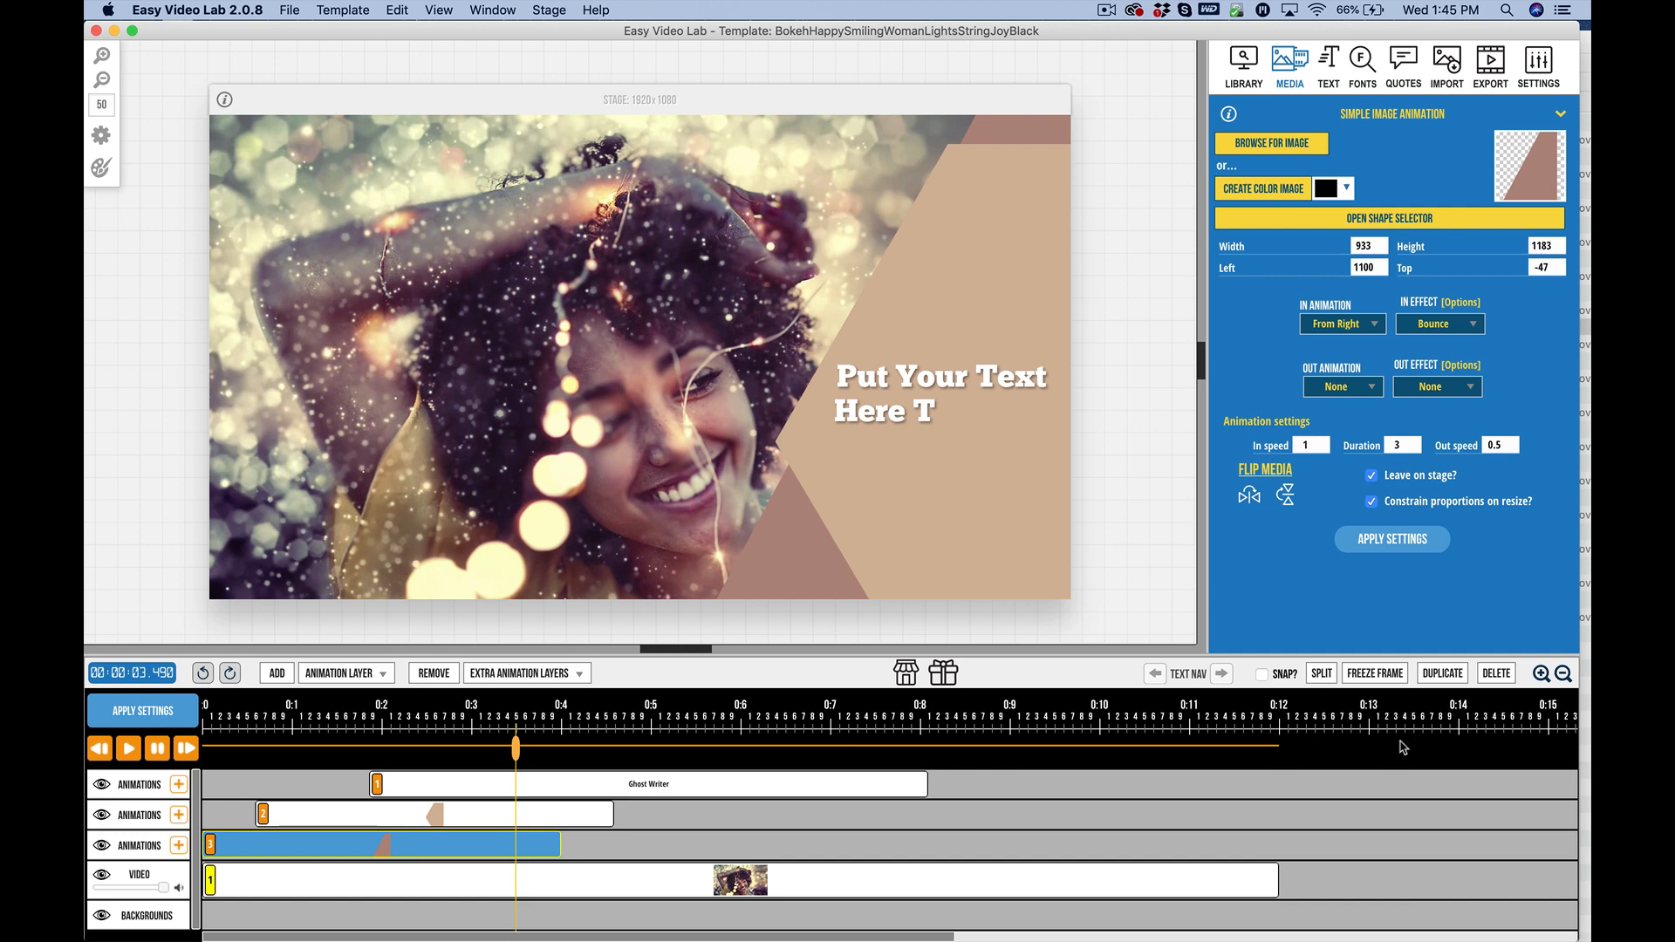
{"action": "left_click", "coordinate": [1562, 673]}
{"action": "left_click", "coordinate": [1541, 674]}
{"action": "scroll", "coordinate": [1108, 721], "scroll_direction": "up", "scroll_amount": 5}
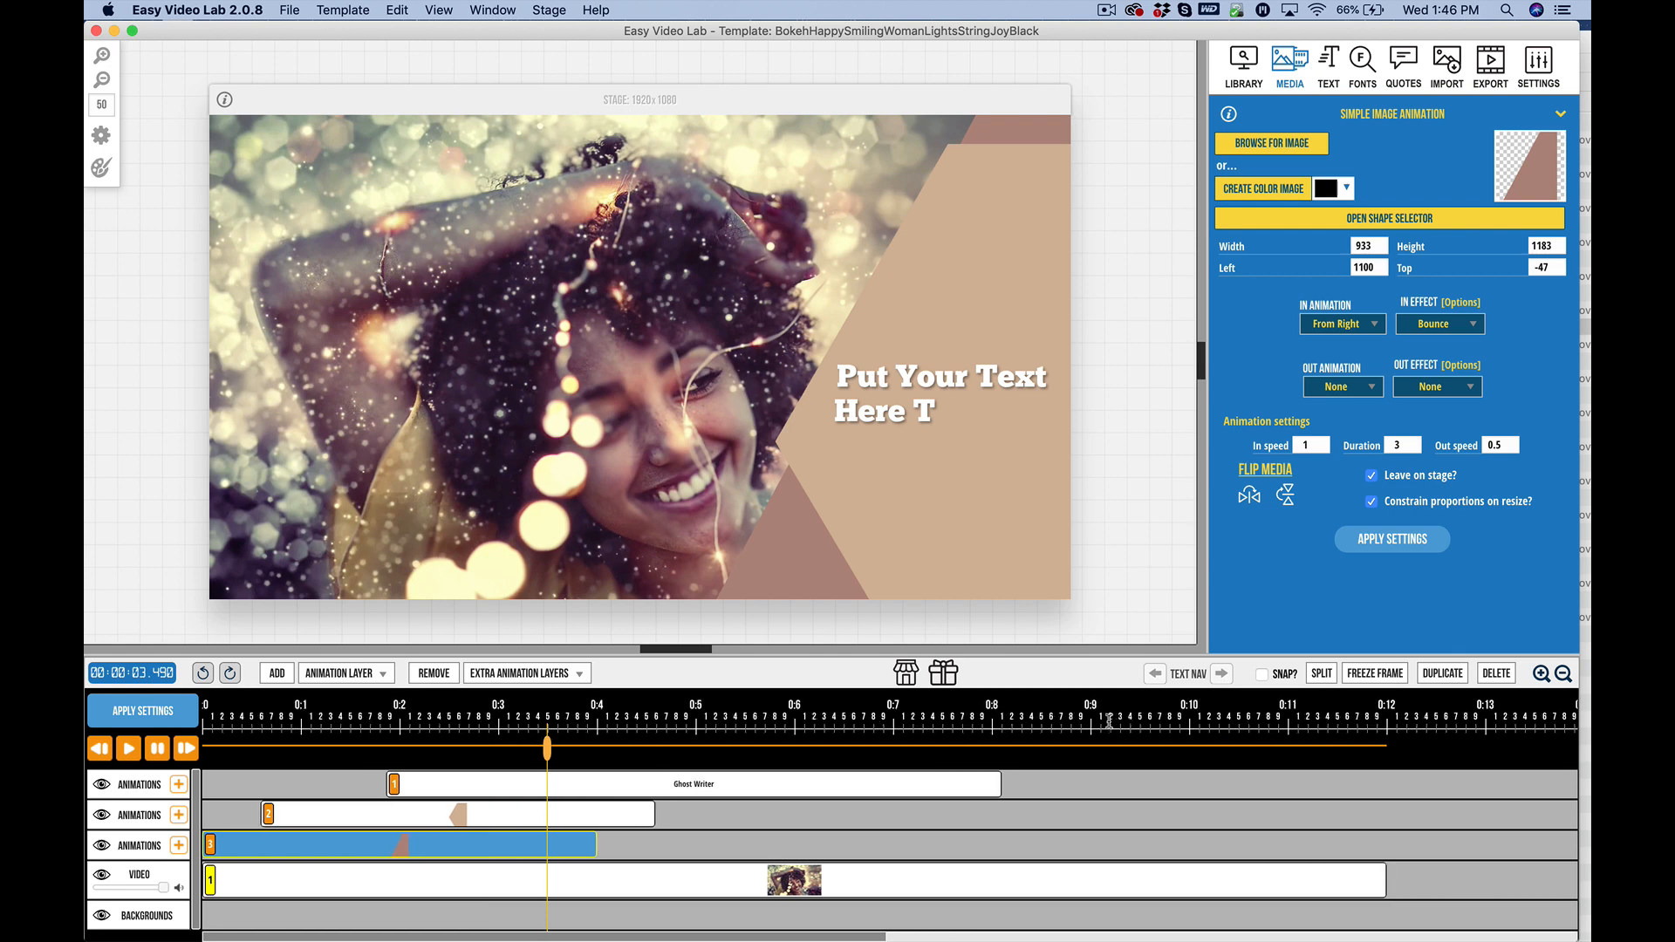
{"action": "scroll", "coordinate": [1107, 721], "scroll_direction": "down", "scroll_amount": 8}
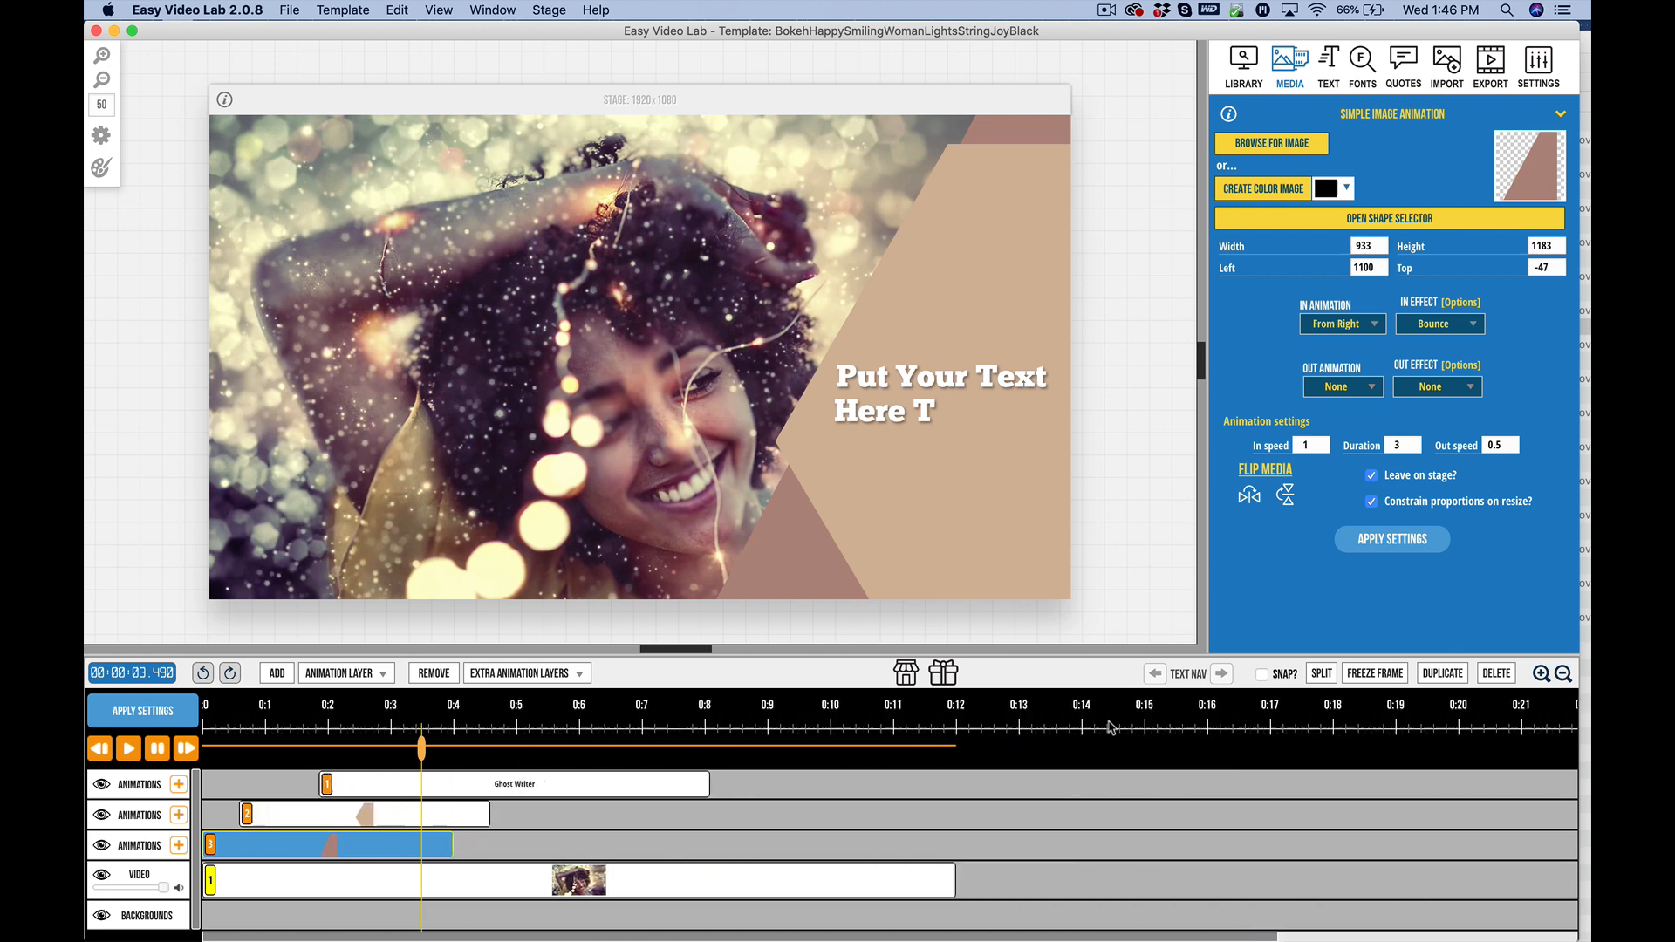
{"action": "scroll", "coordinate": [1111, 726], "scroll_direction": "up", "scroll_amount": 8}
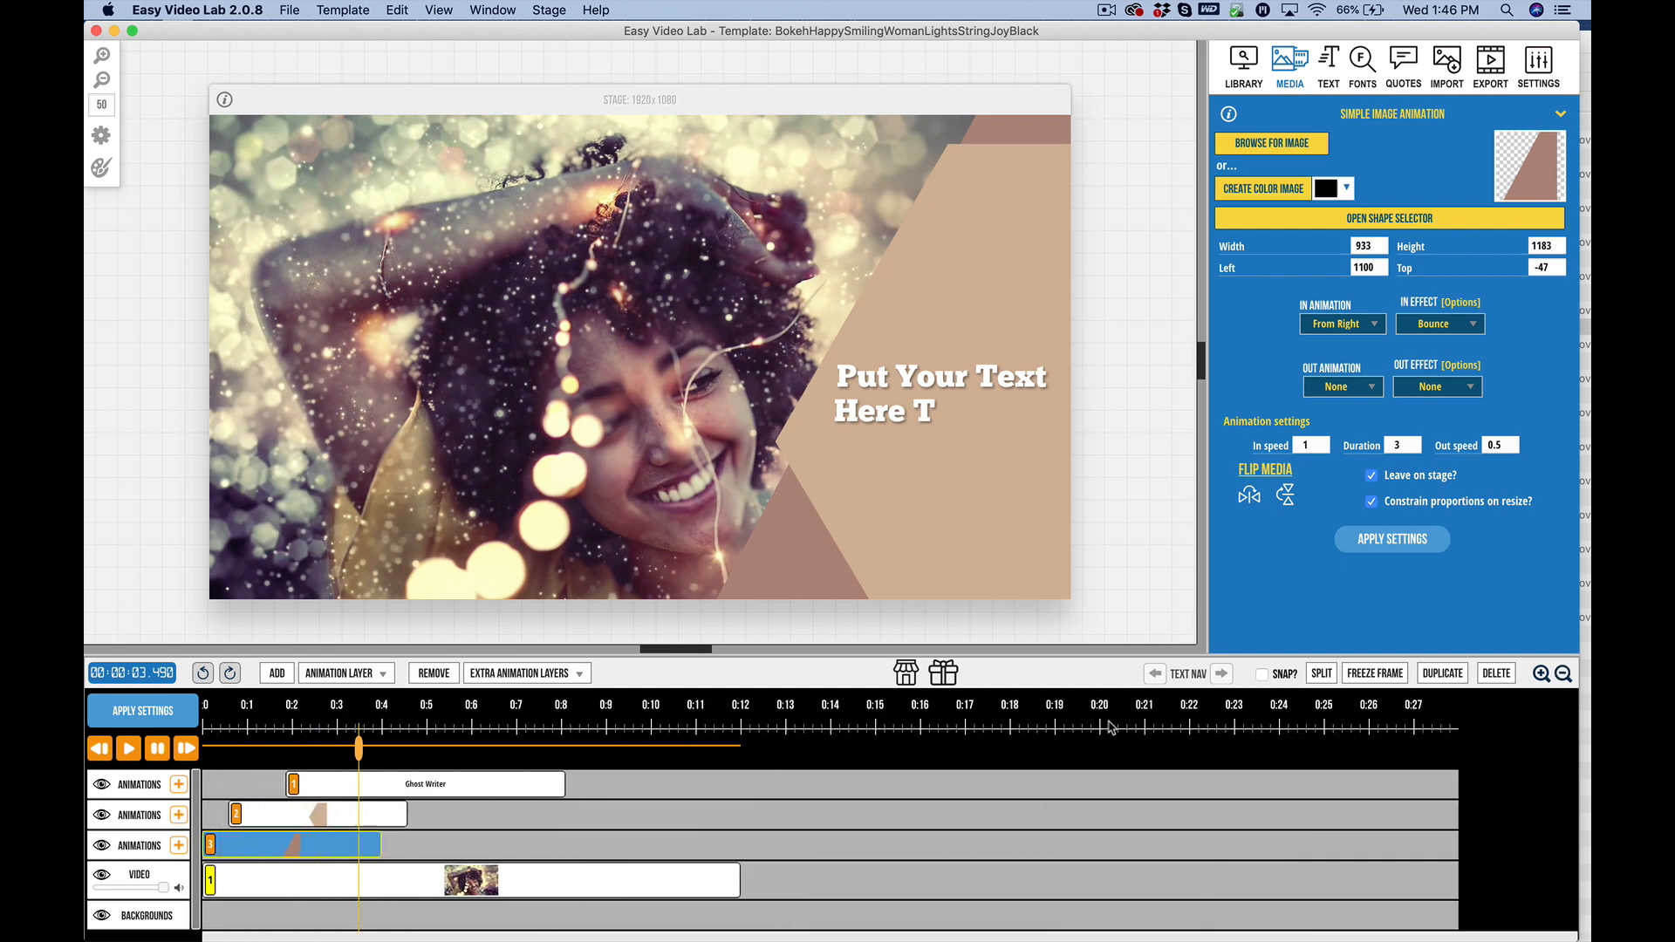
{"action": "scroll", "coordinate": [1109, 724], "scroll_direction": "up", "scroll_amount": 1}
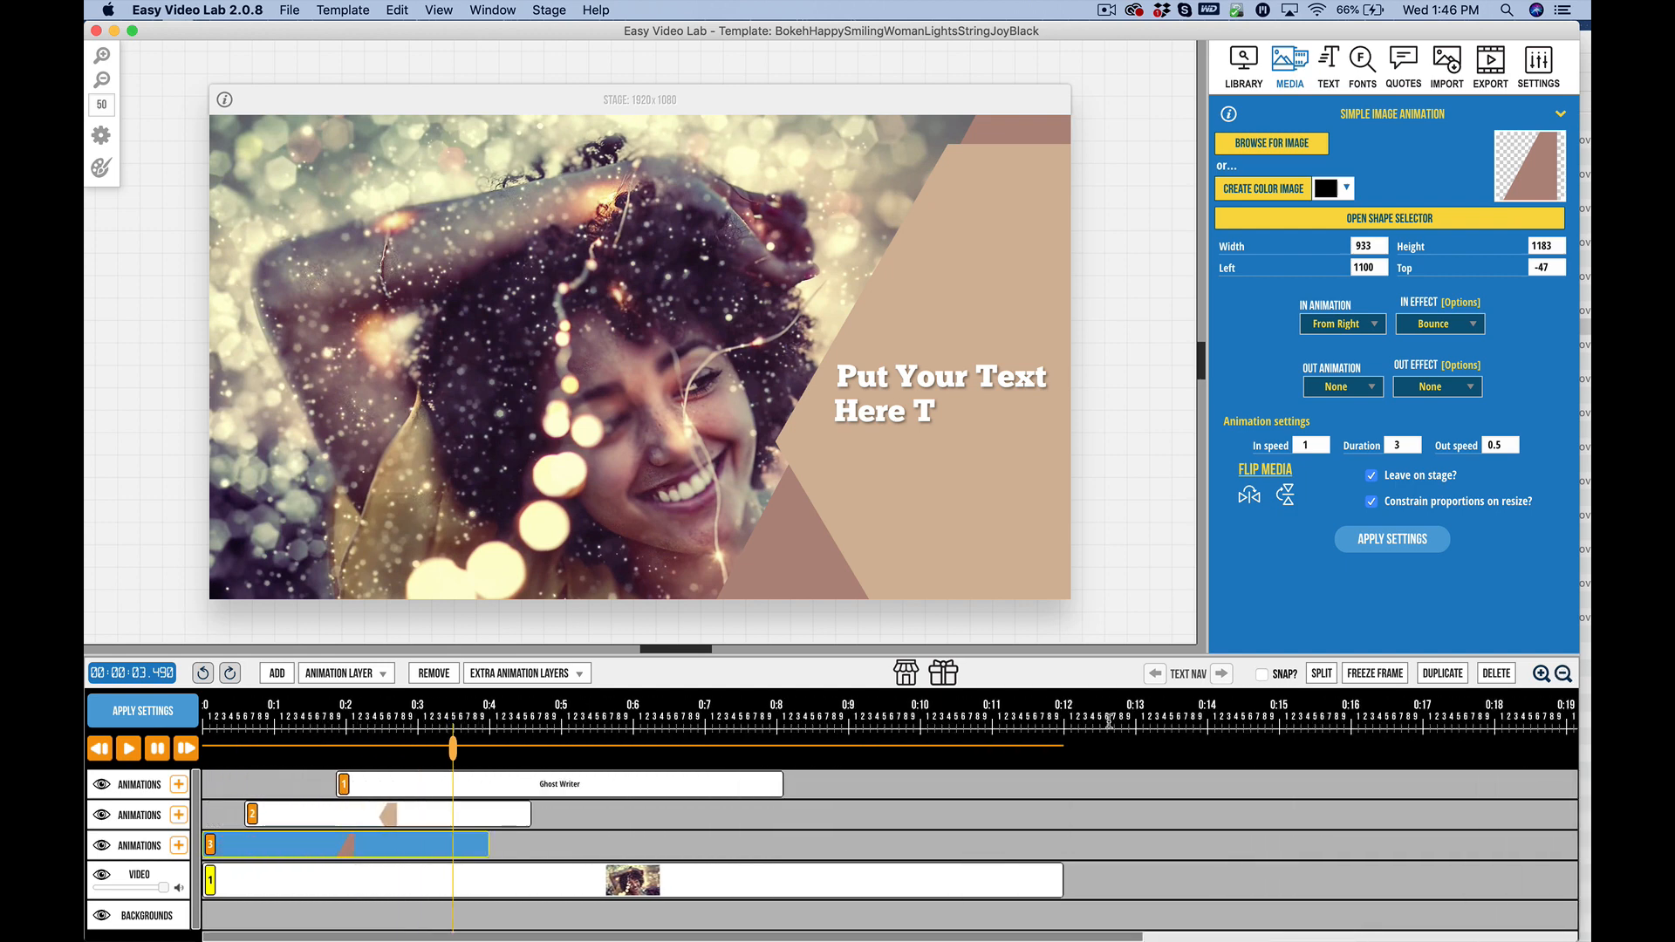
{"action": "scroll", "coordinate": [1108, 721], "scroll_direction": "up", "scroll_amount": 2}
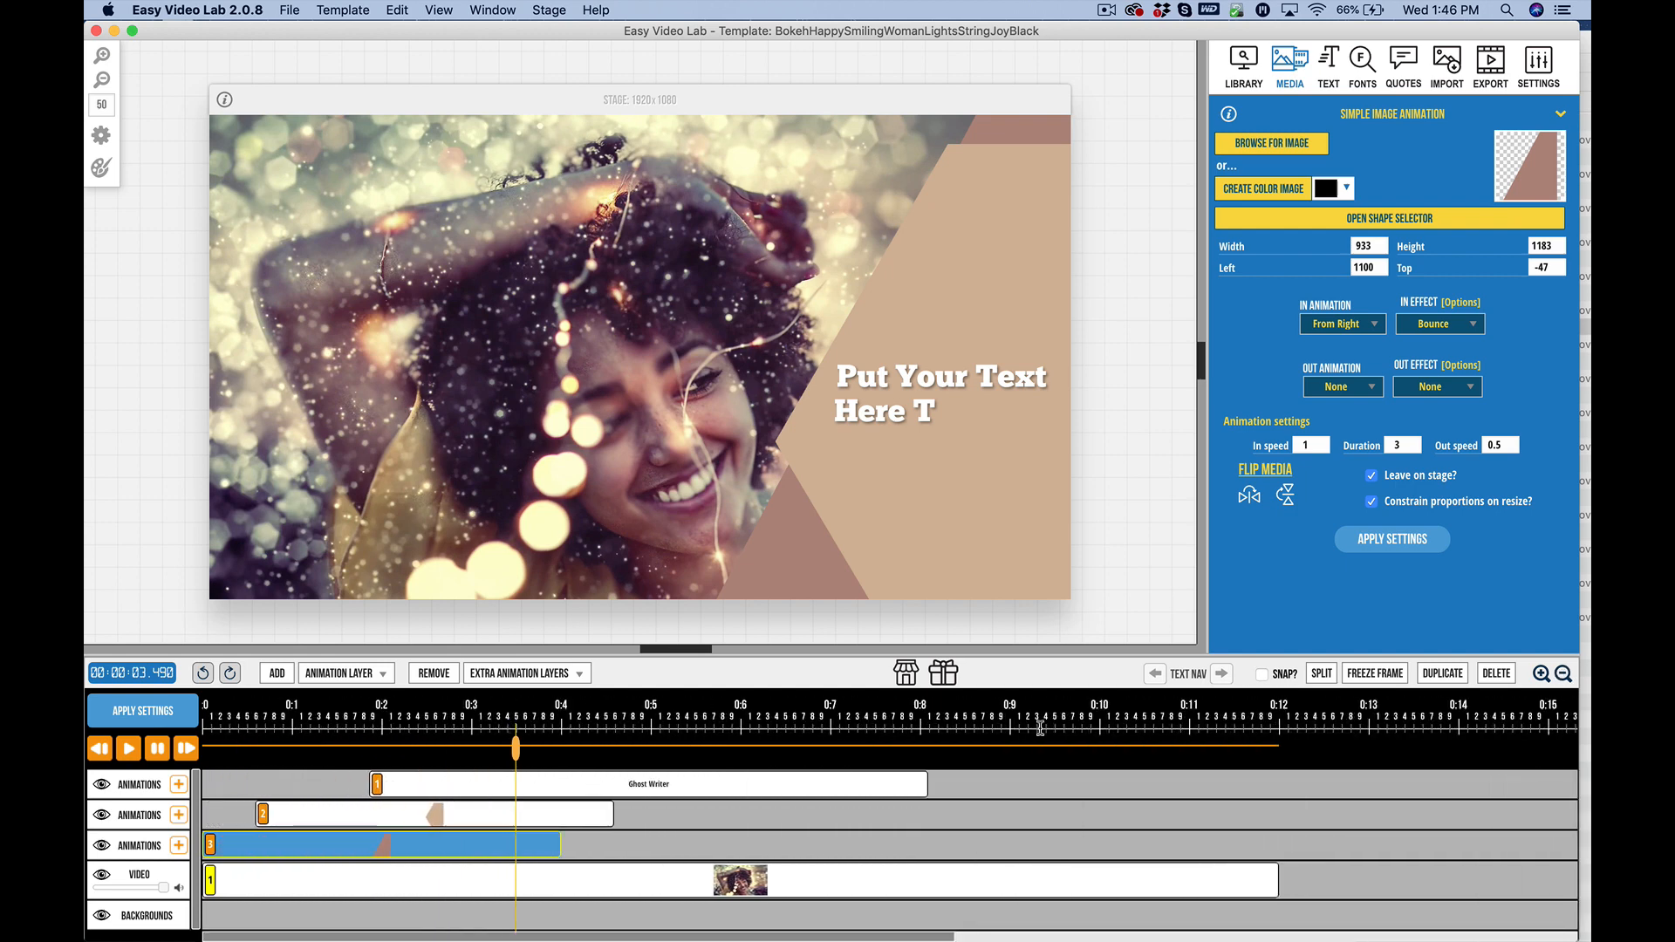
Step: Preview the first moments of the template from the beginning and jump to the end of the timeline
{"action": "left_click", "coordinate": [97, 748]}
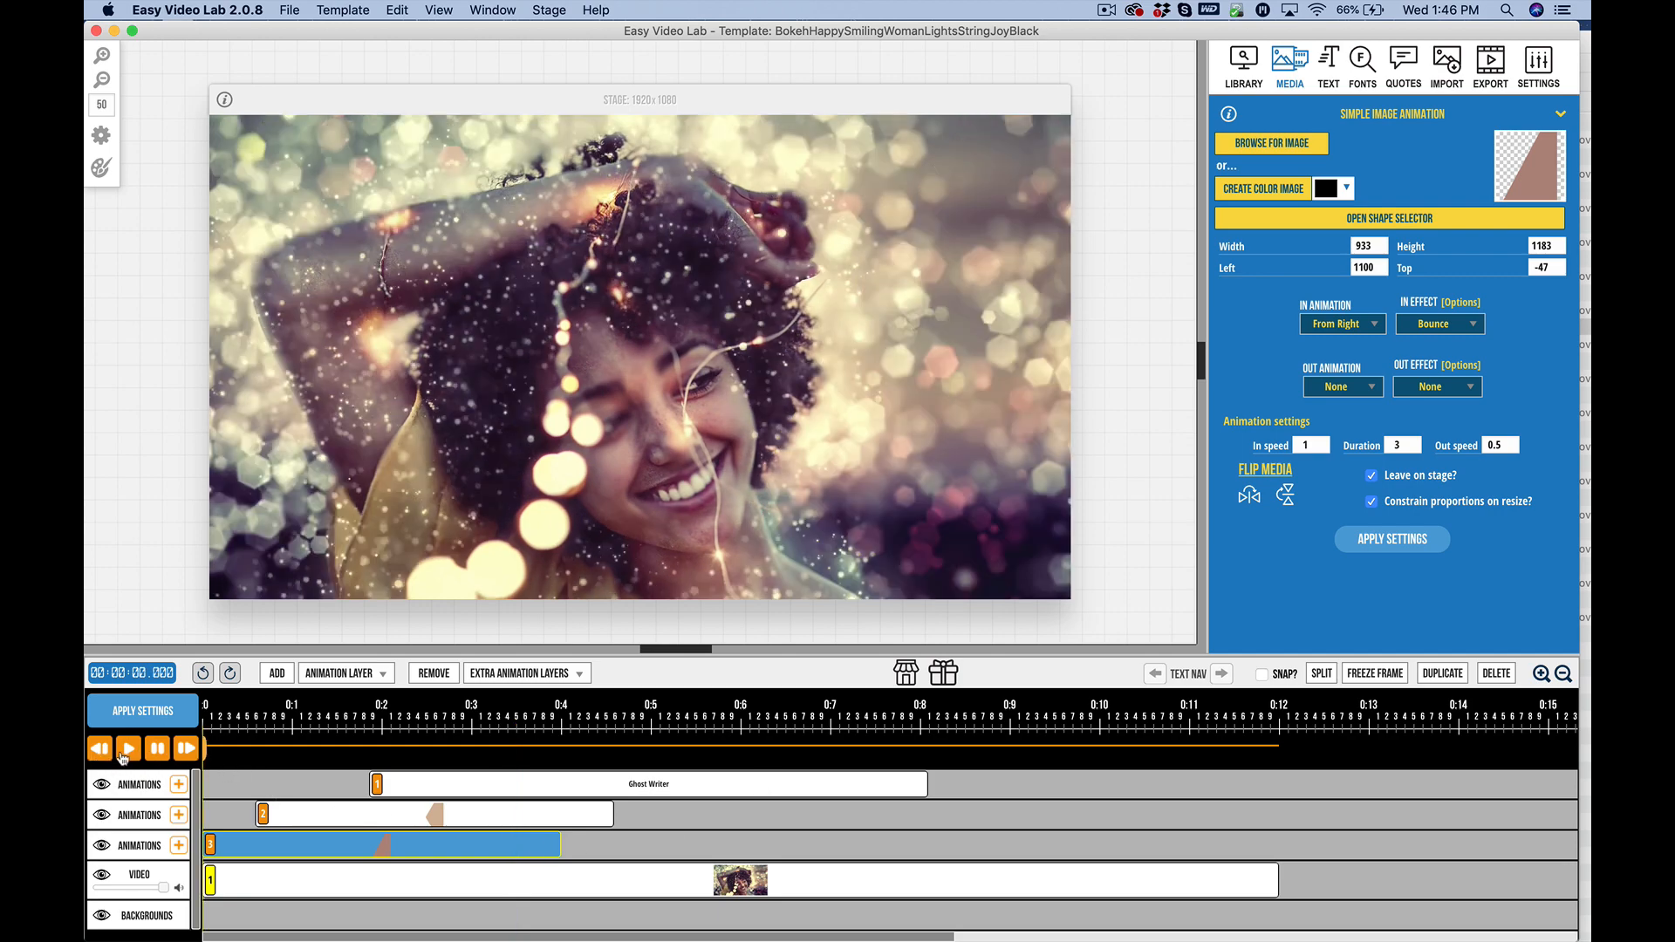
{"action": "left_click", "coordinate": [128, 748]}
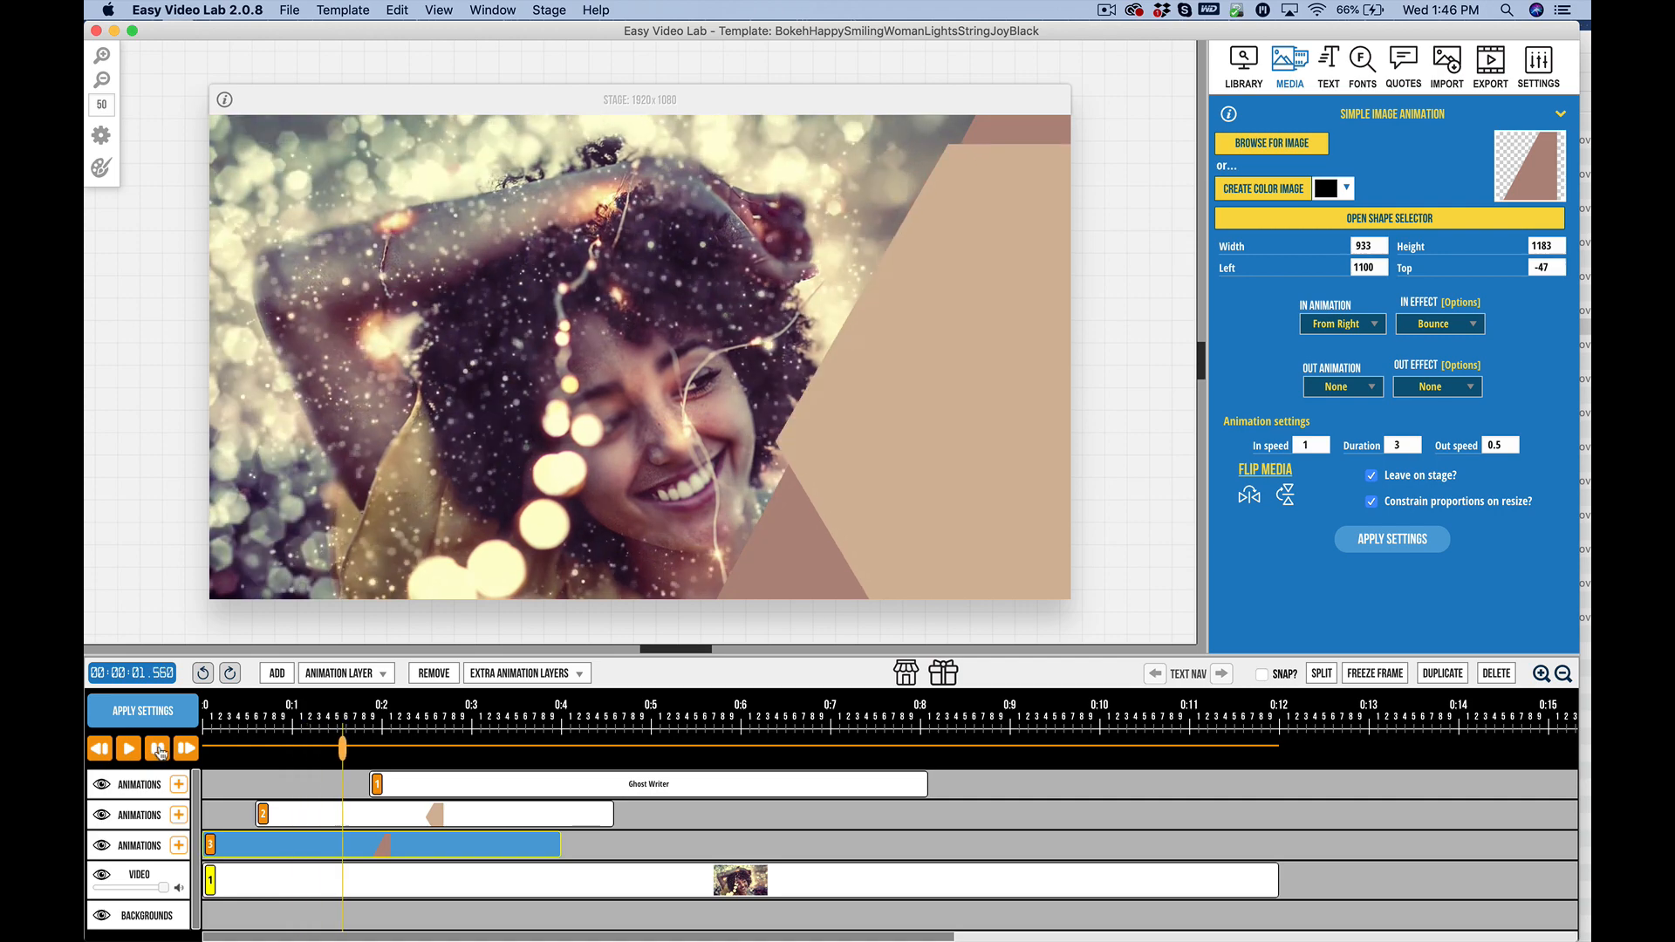
{"action": "left_click", "coordinate": [158, 749]}
{"action": "left_click", "coordinate": [187, 748]}
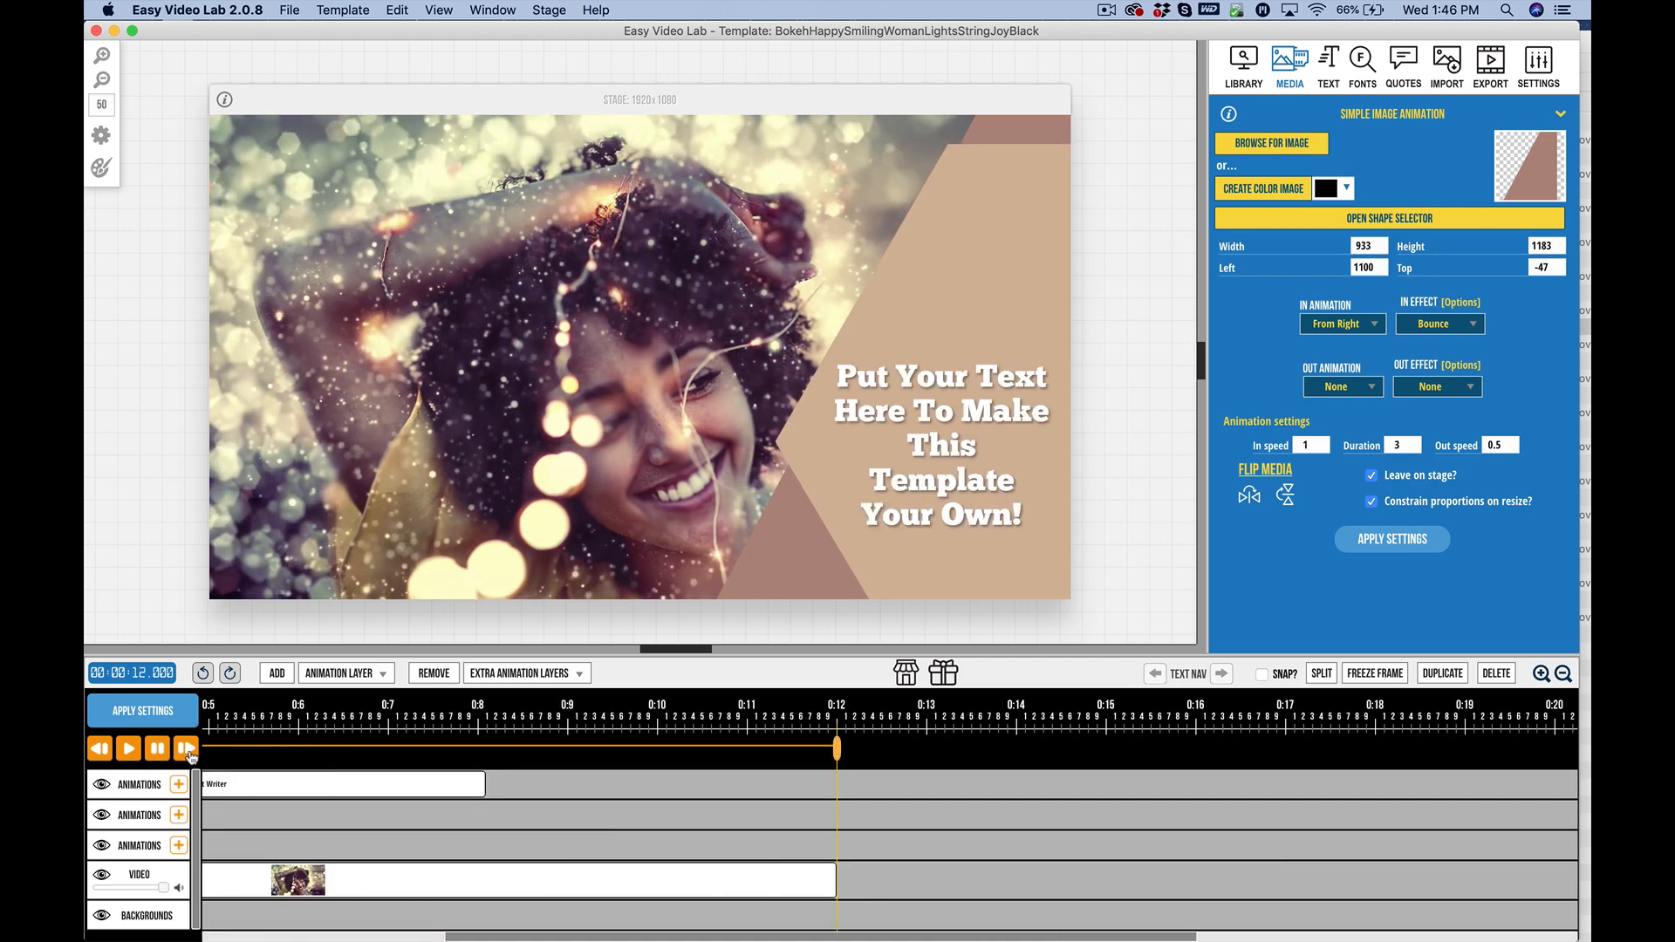
Step: Replay the opening seconds until the text begins to appear and return the playhead to the start
{"action": "left_click", "coordinate": [101, 748]}
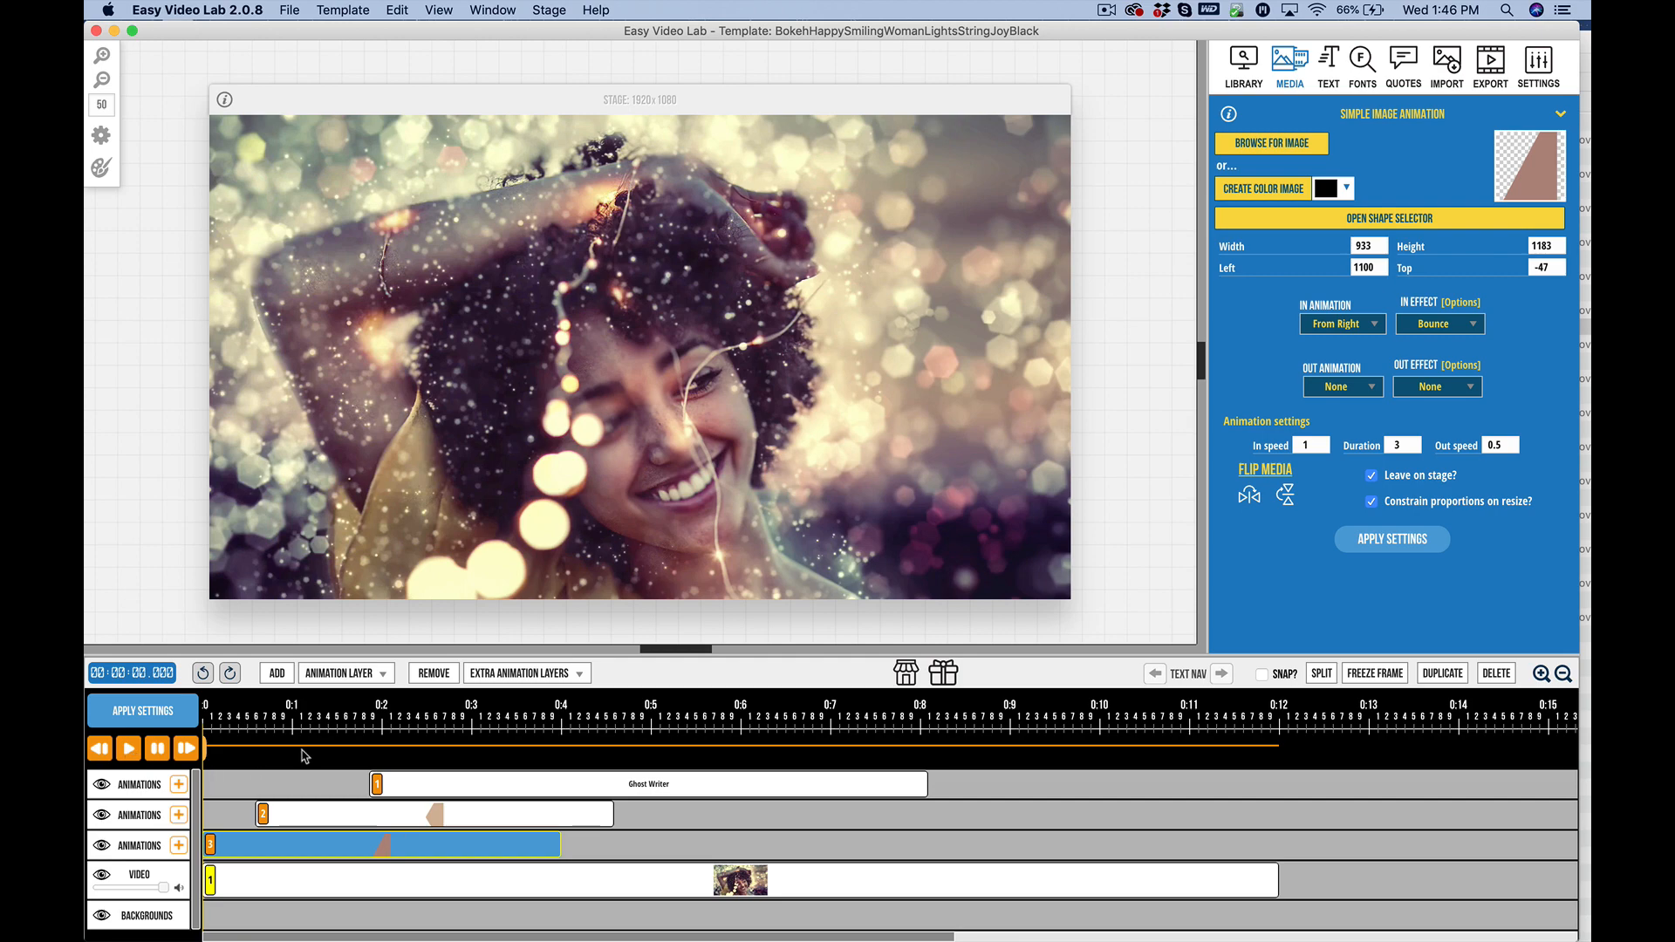
{"action": "key", "text": "space"}
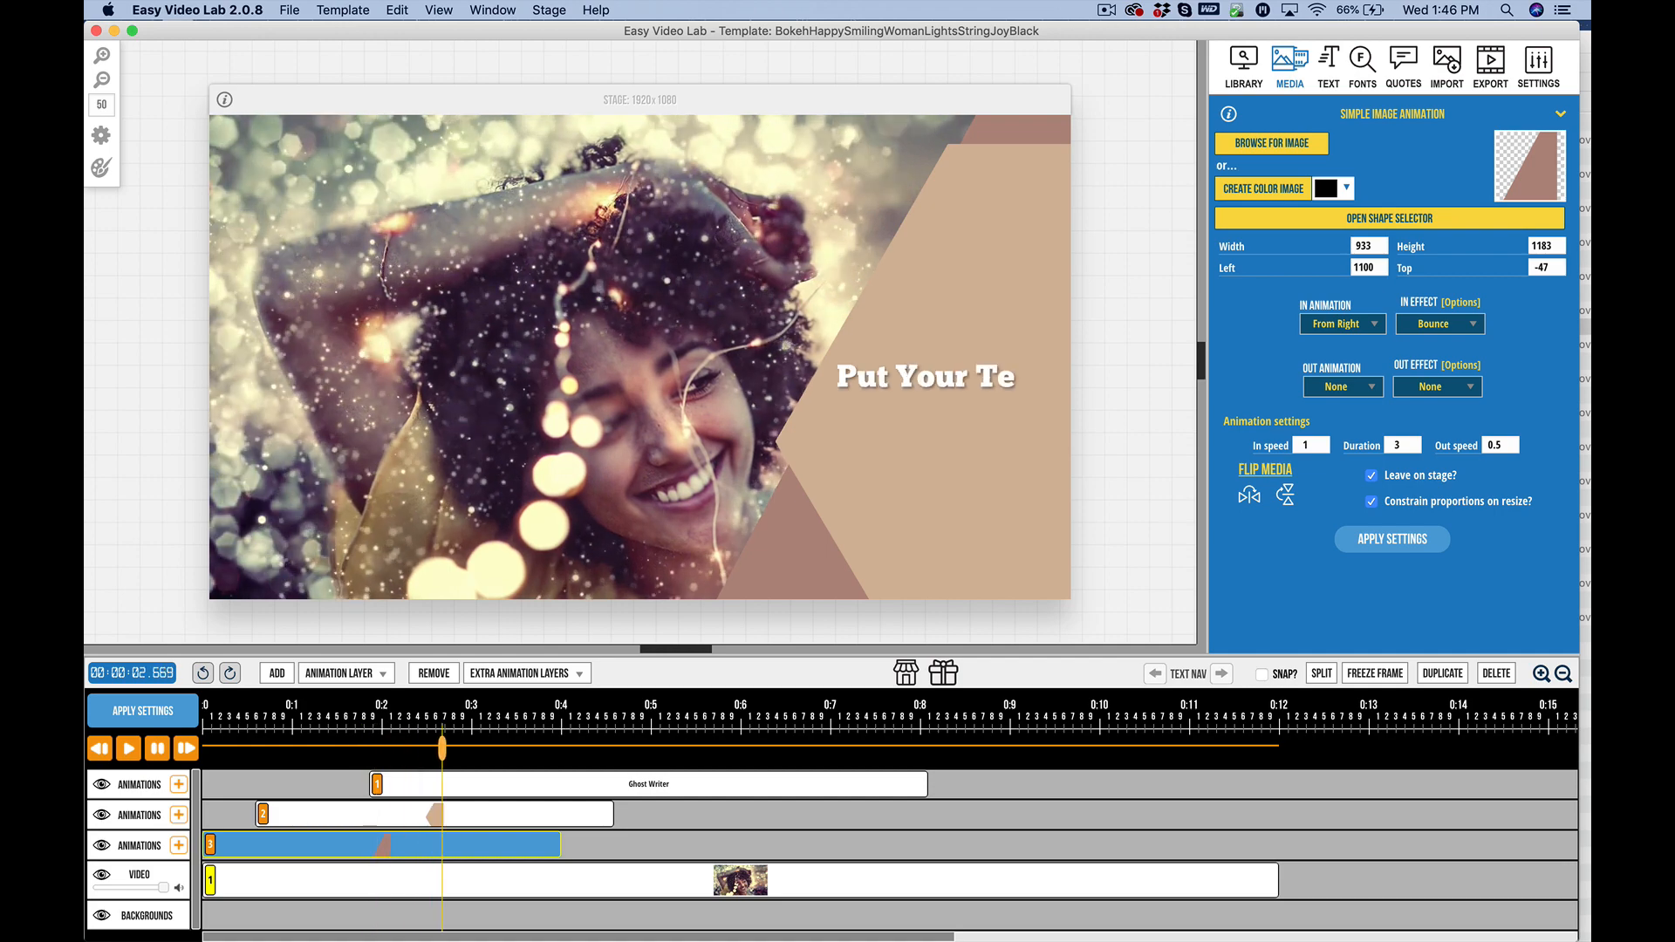
{"action": "left_click", "coordinate": [112, 752]}
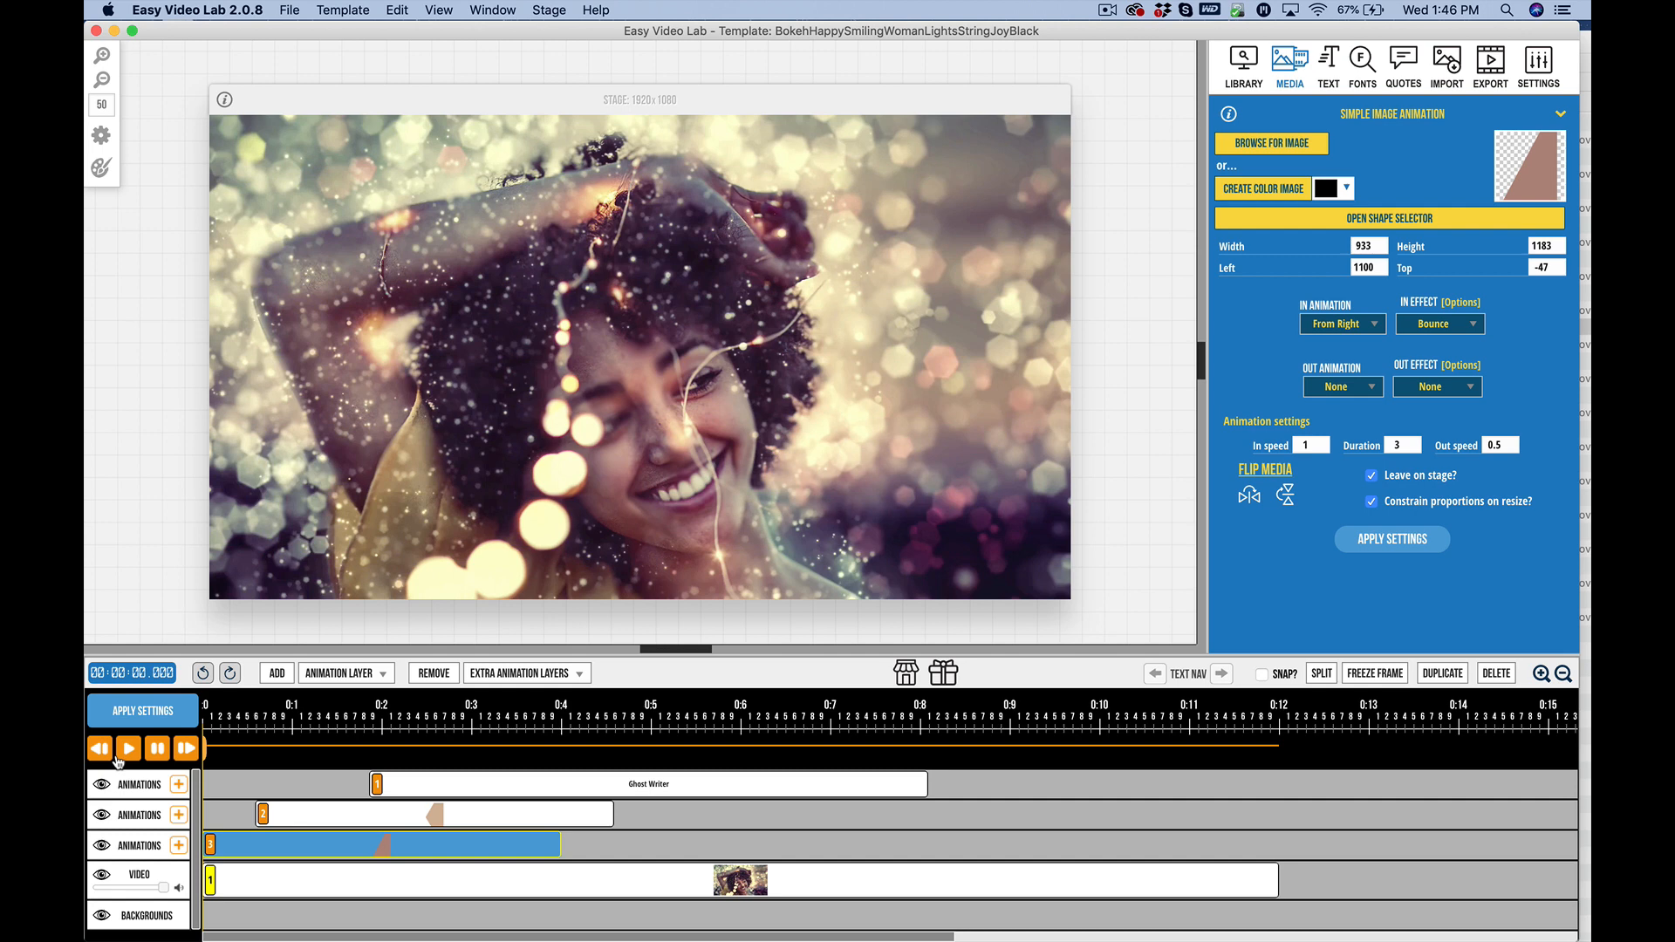
Step: Jump the playhead to the end of the template and back to the start, and bring it to the end again
{"action": "left_click", "coordinate": [122, 750]}
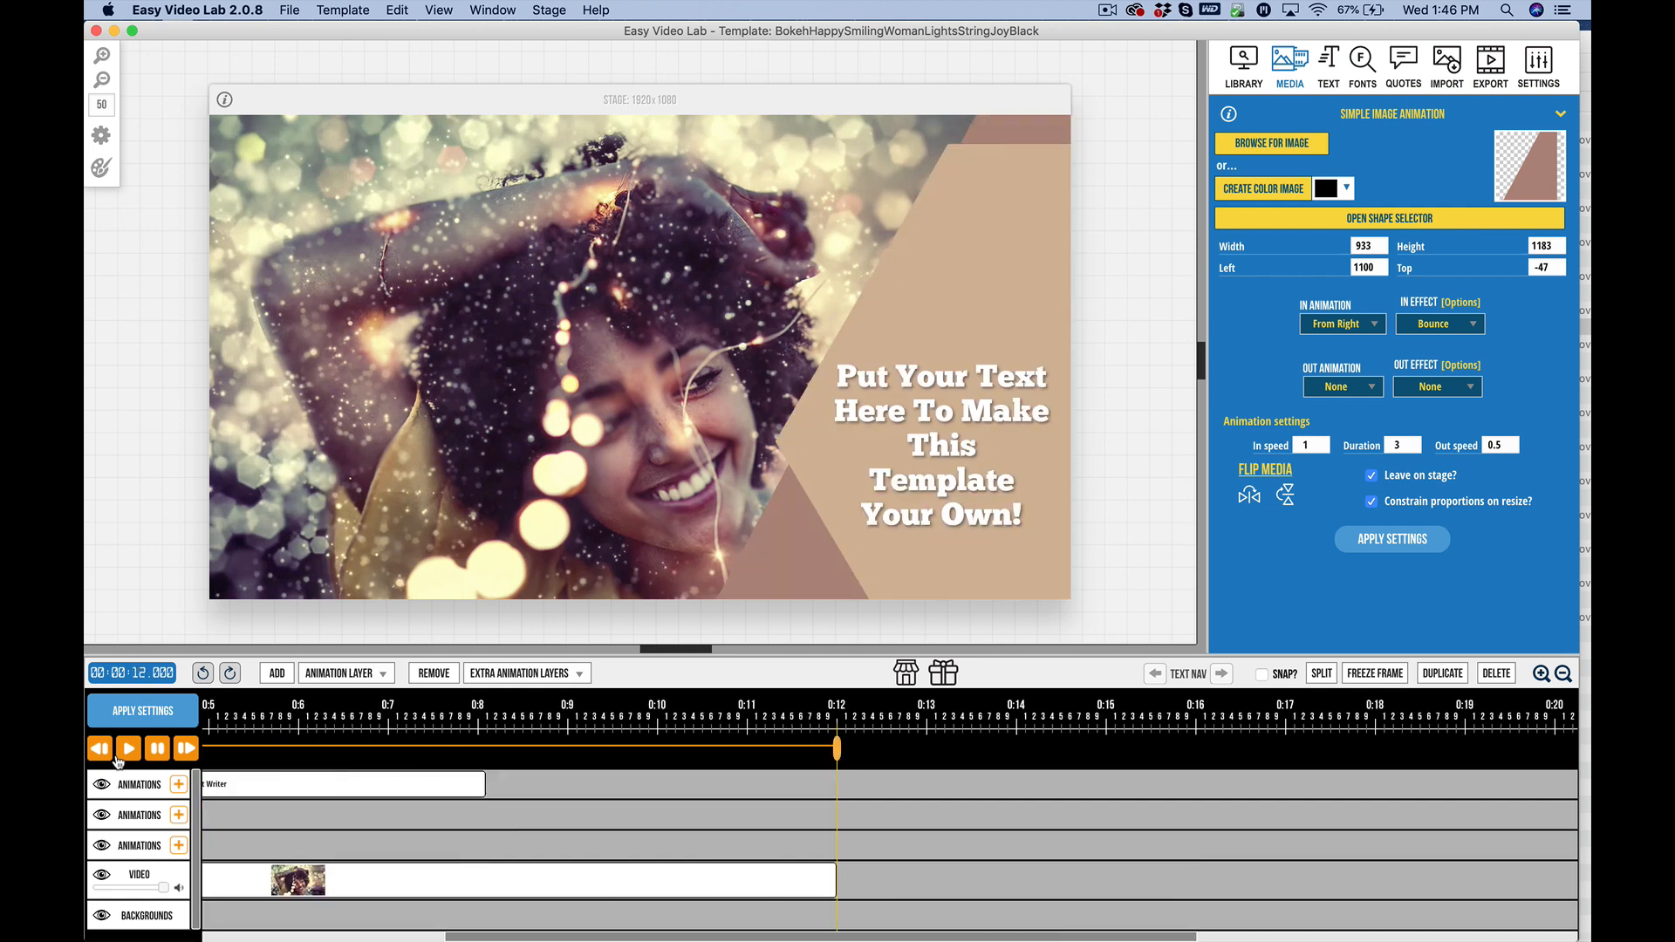
{"action": "left_click", "coordinate": [116, 756]}
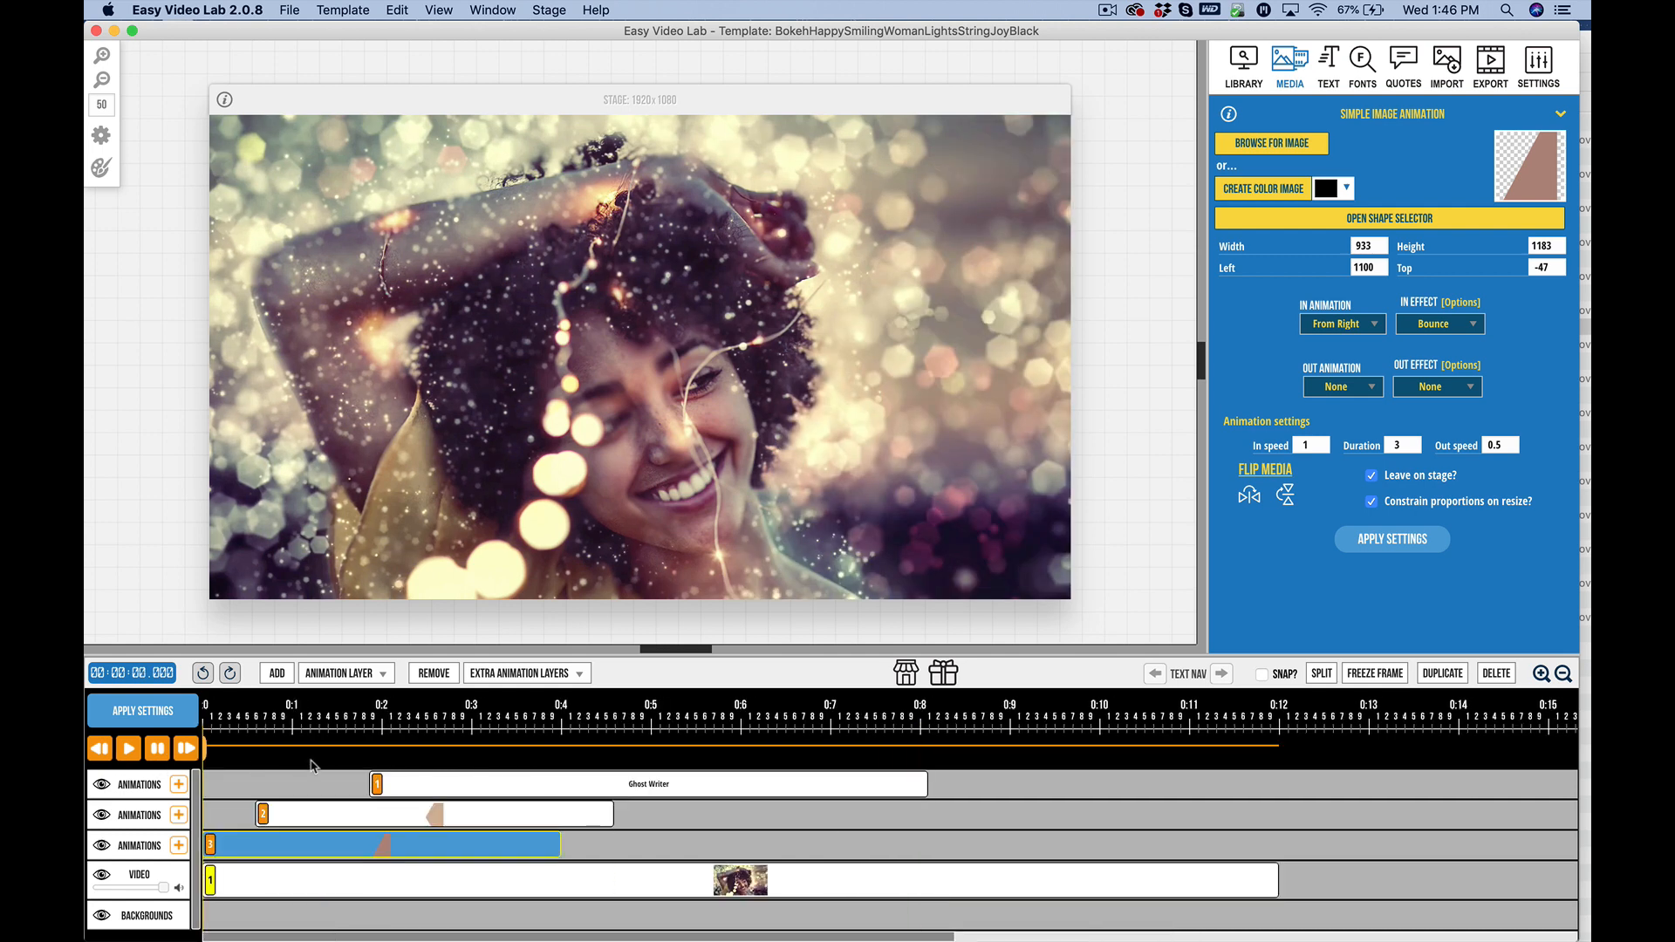
{"action": "left_click", "coordinate": [371, 754]}
{"action": "key", "text": "End"}
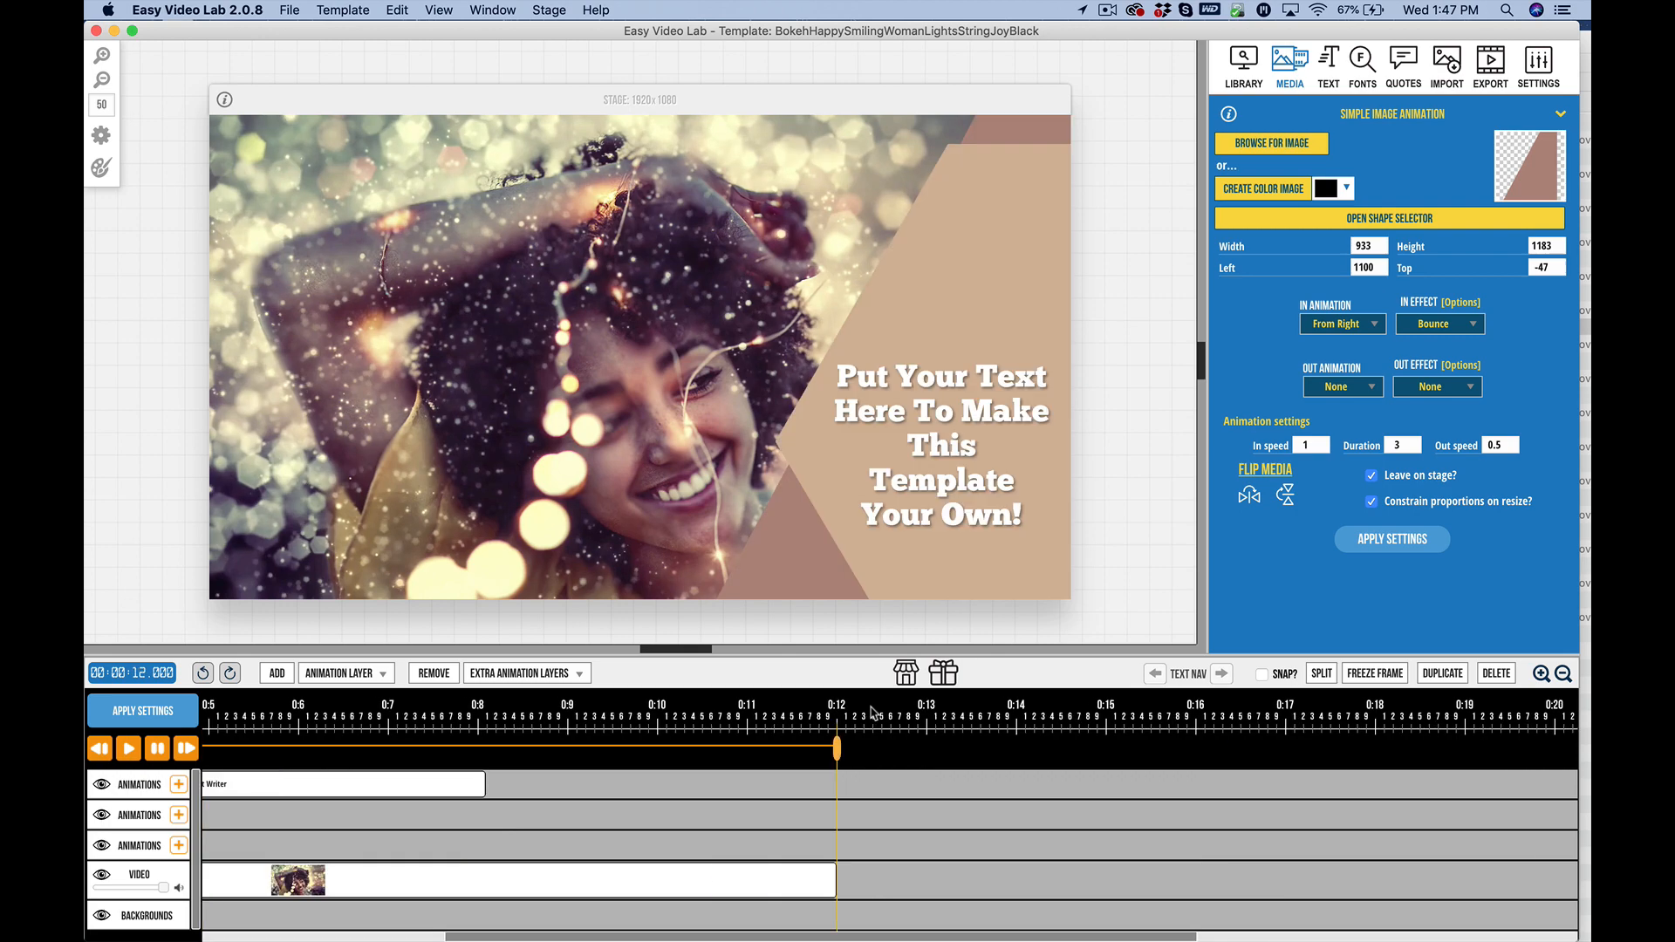
Step: Move the playhead backwards from the end through 8.029 and 5.629 seconds to preview those frames, and return it to the start
{"action": "left_click", "coordinate": [662, 749]}
{"action": "left_click", "coordinate": [484, 750]}
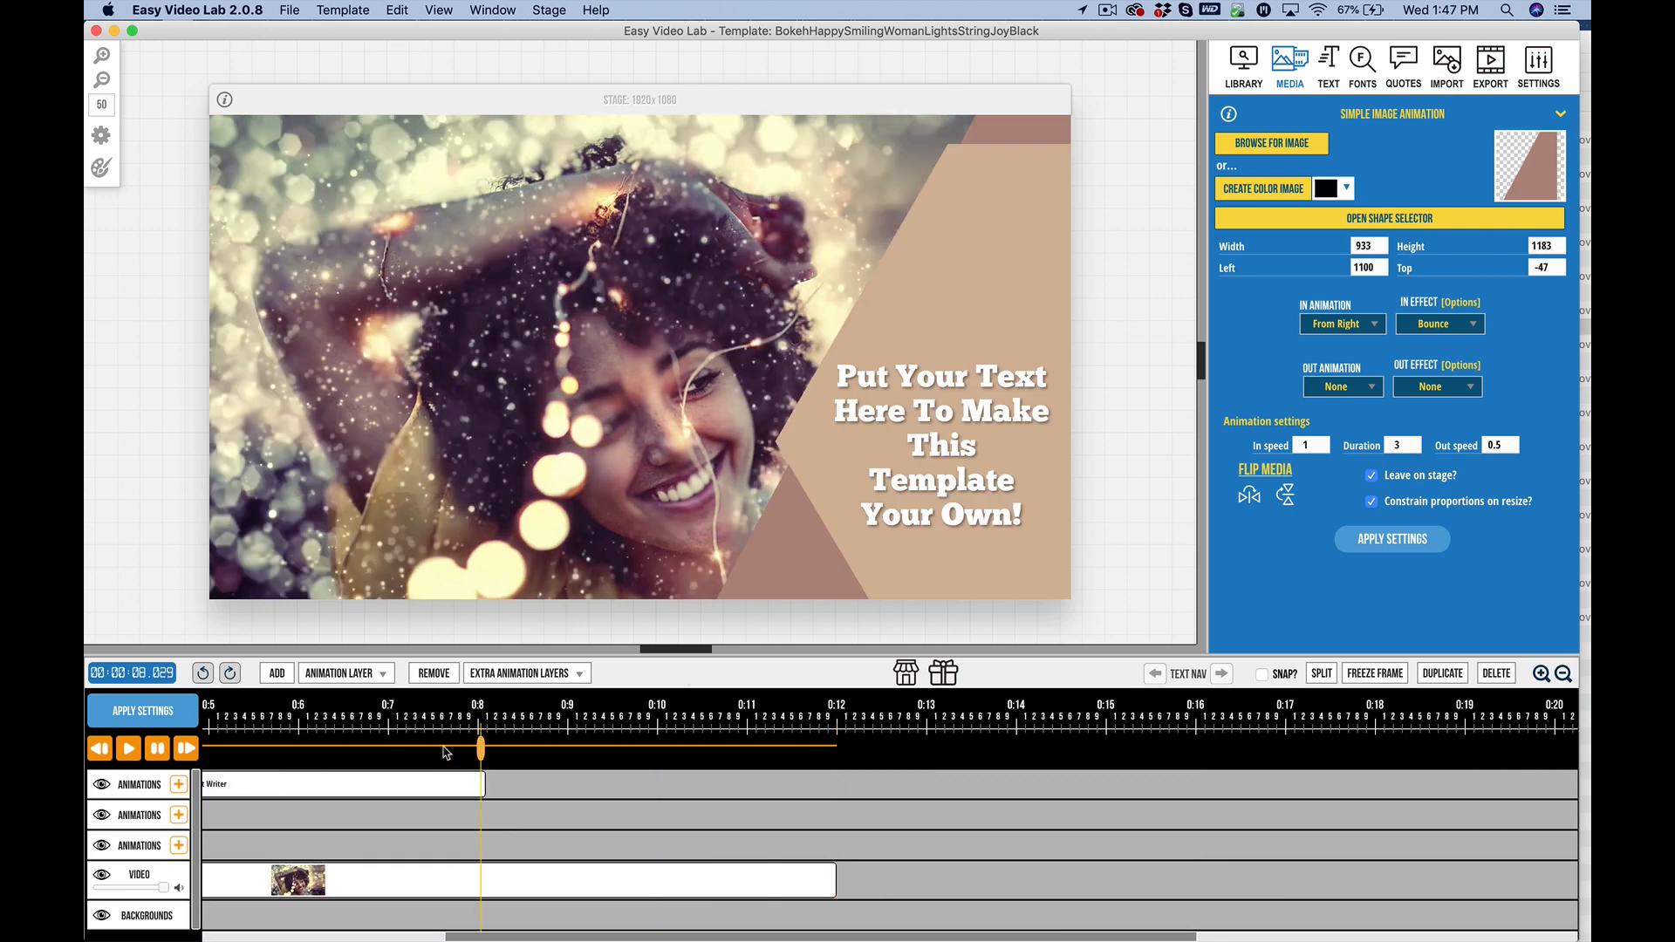
{"action": "left_click", "coordinate": [349, 748]}
{"action": "left_click", "coordinate": [266, 750]}
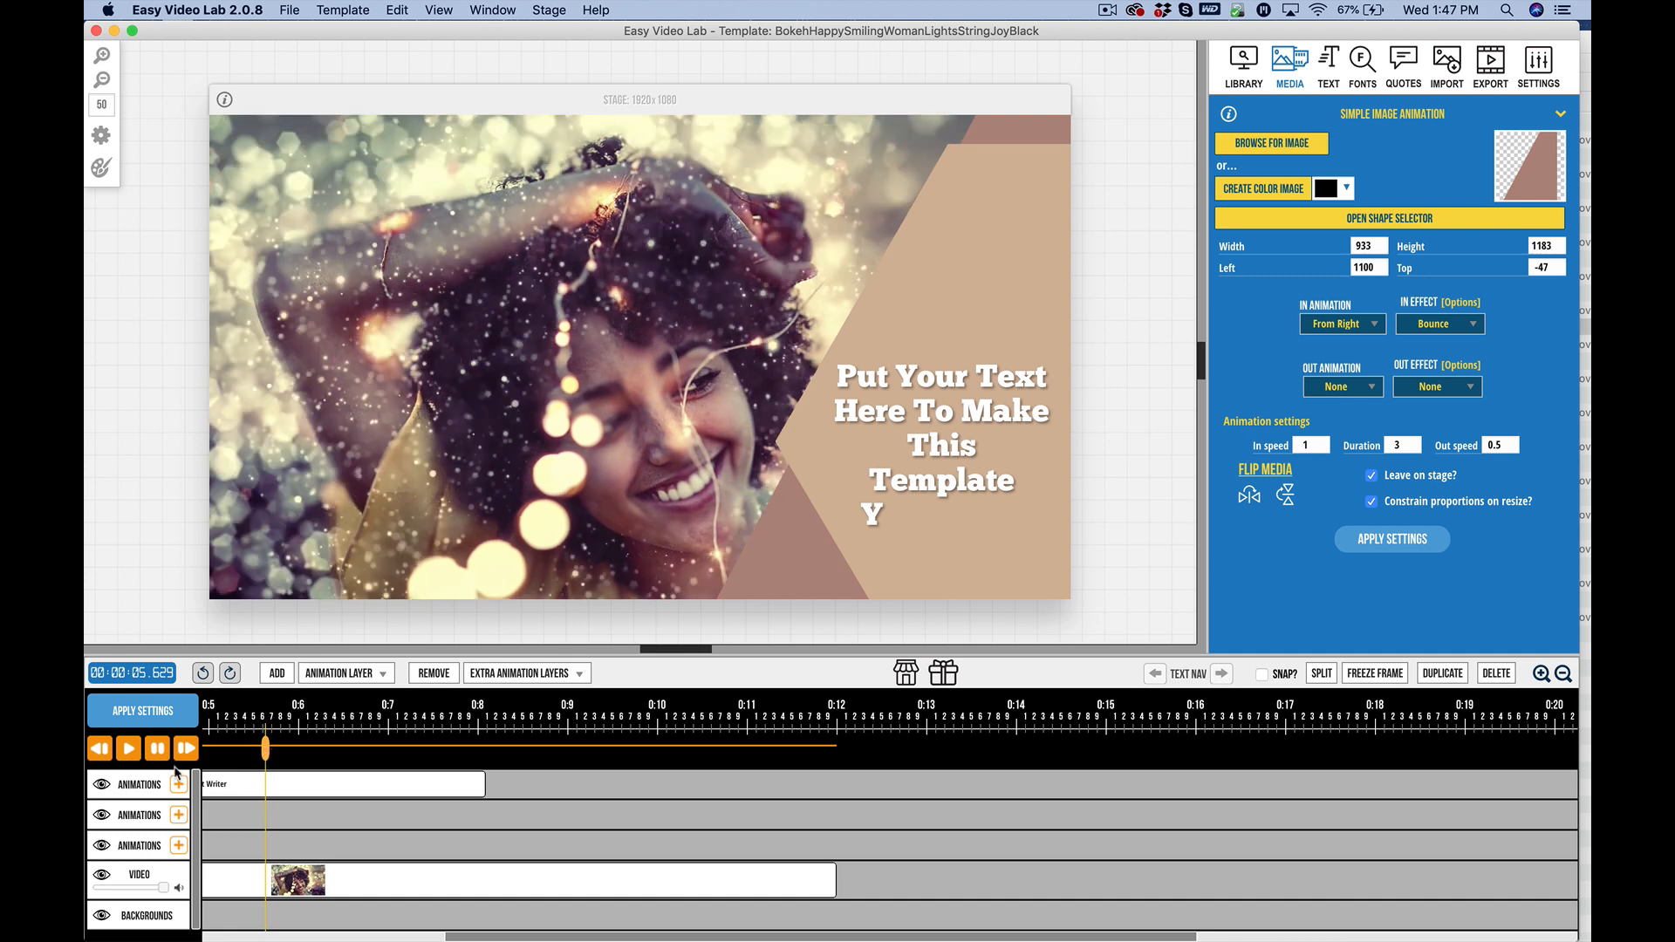
{"action": "left_click", "coordinate": [100, 748]}
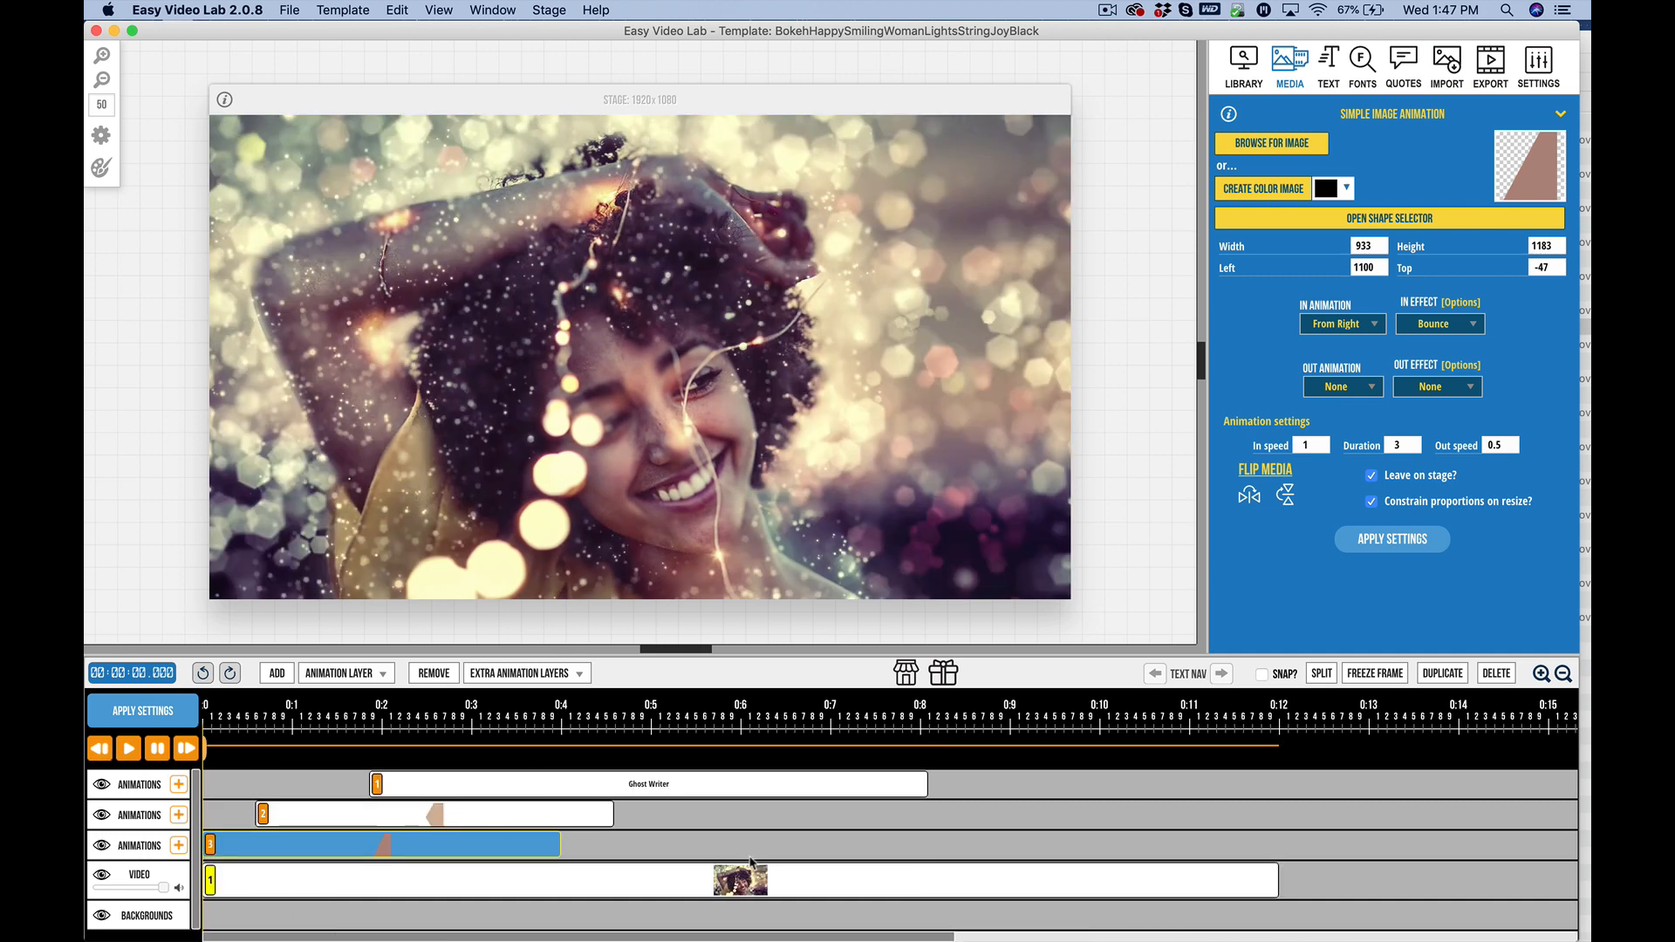